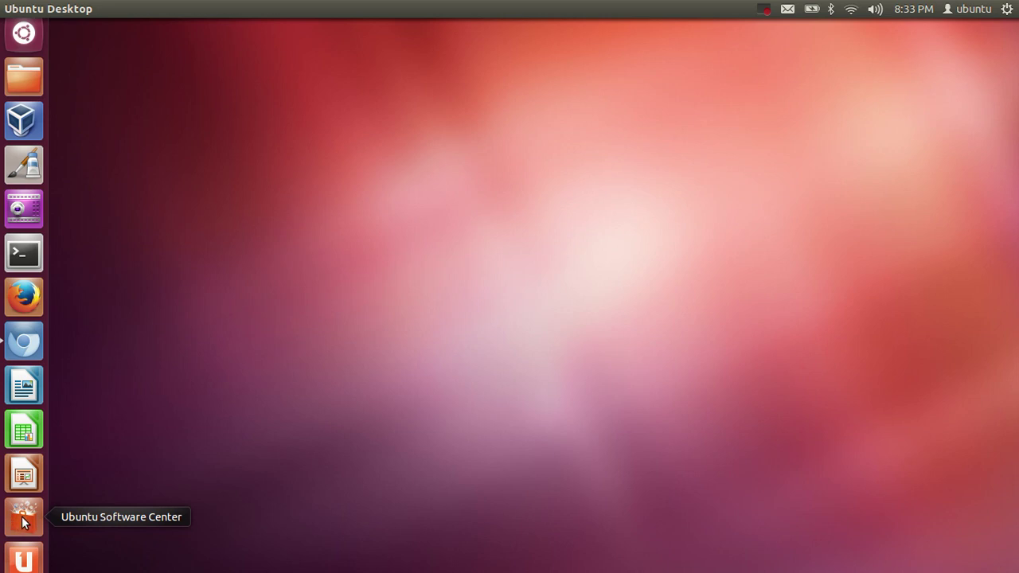
# Launch Ubuntu Software Center and browse its home page's featured banner, What's New and Top Rated lists
pyautogui.click(23, 519)
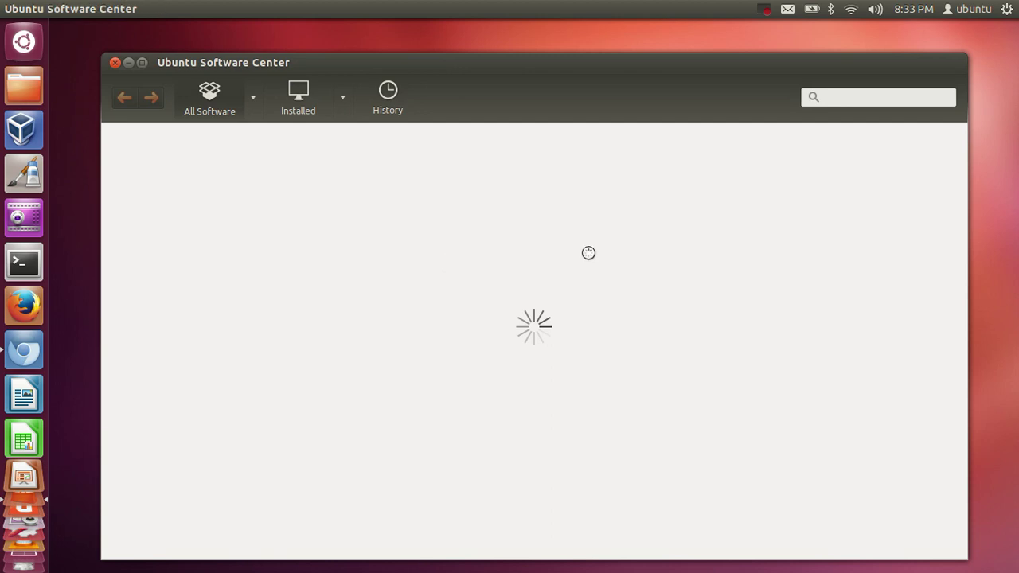
pyautogui.scroll(-5, 601, 351)
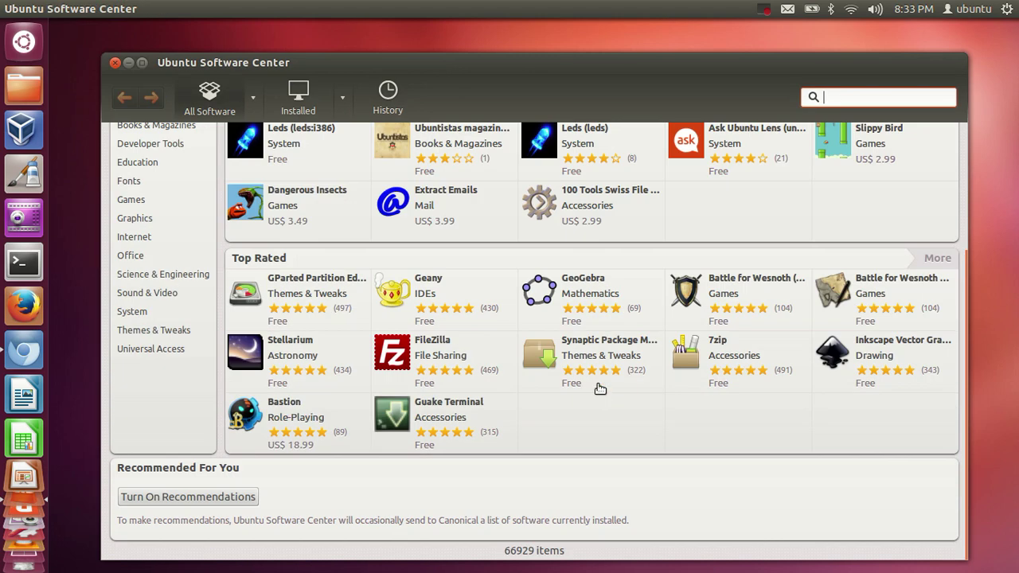
pyautogui.scroll(5, 620, 435)
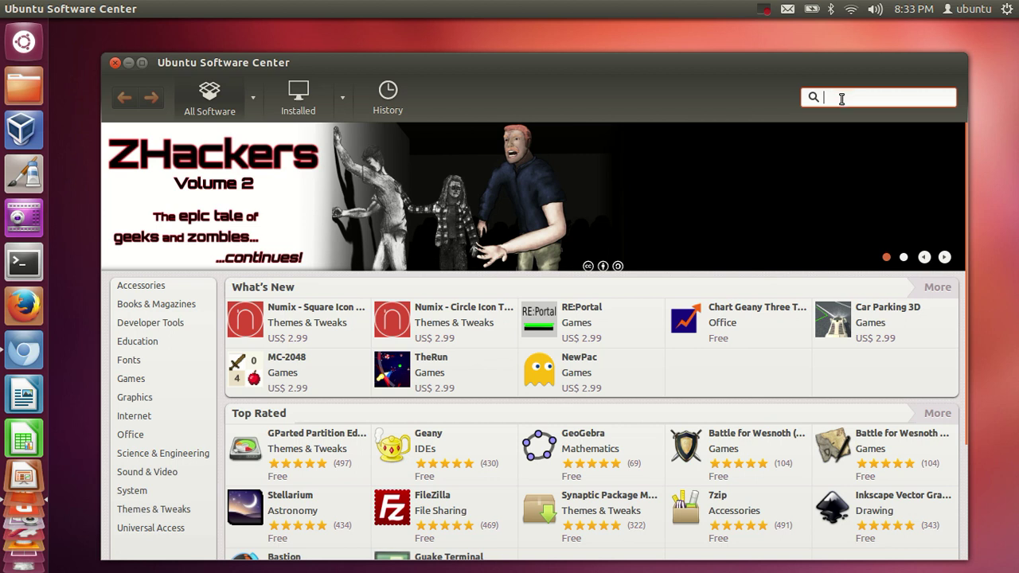
pyautogui.write('vlc')
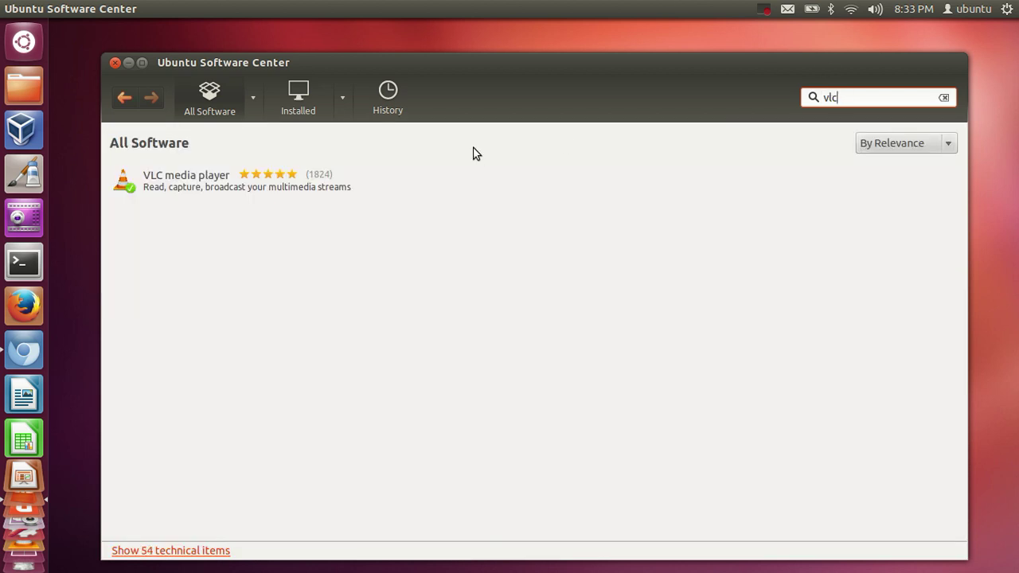
pyautogui.click(251, 185)
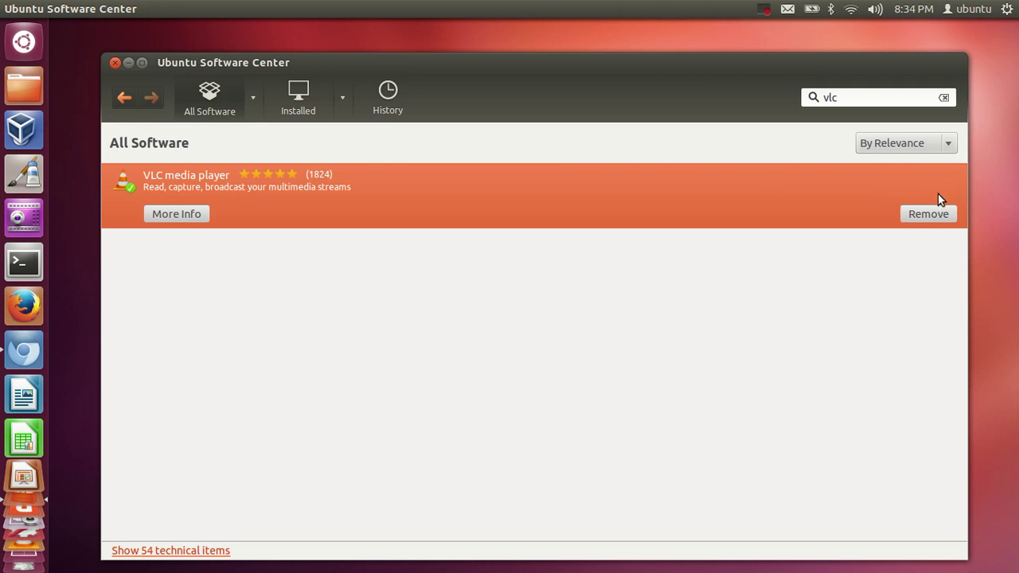
pyautogui.moveTo(884, 96); pyautogui.dragTo(807, 97)
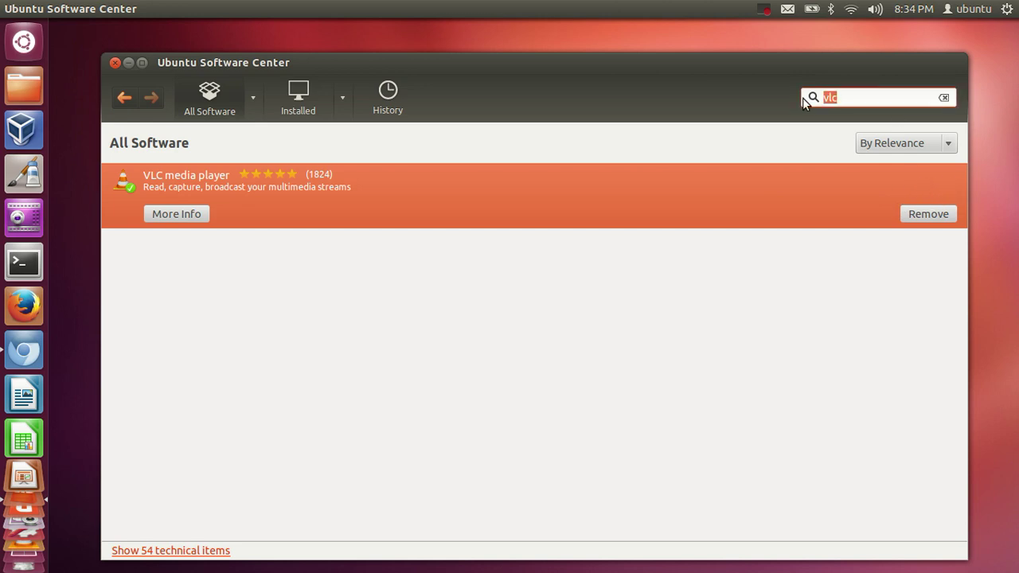
pyautogui.press('BackSpace')
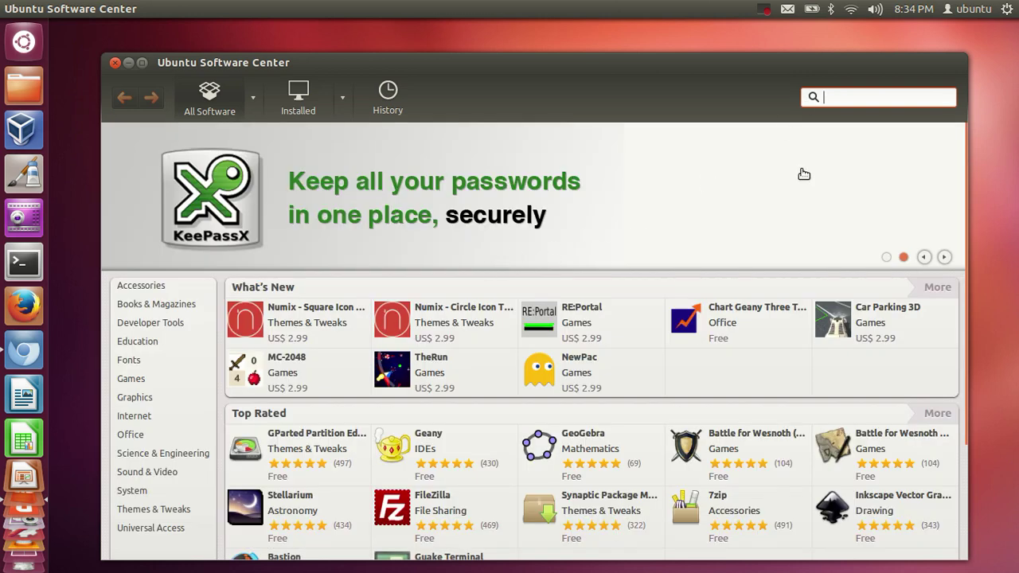
pyautogui.scroll(-3, 455, 280)
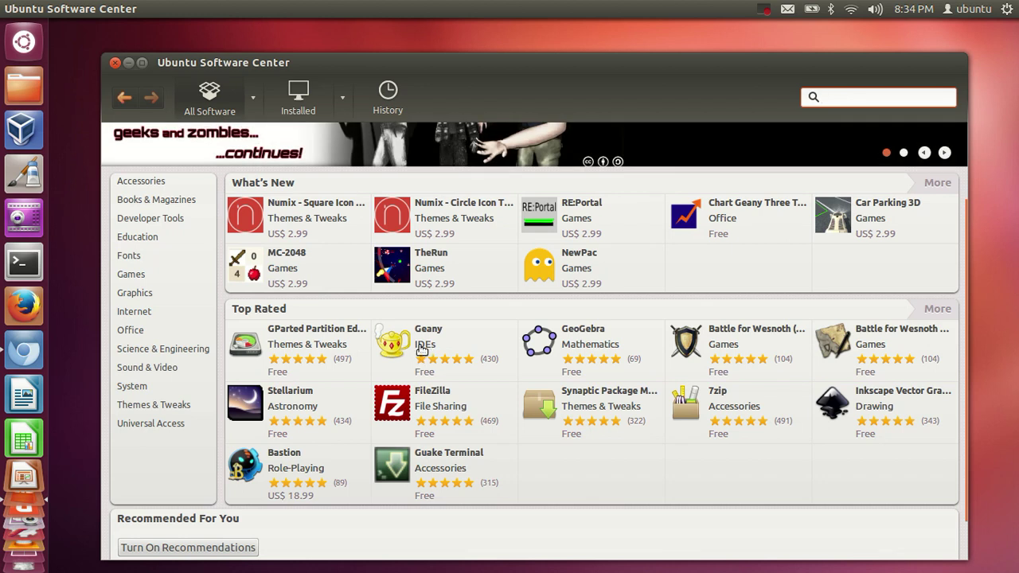
# Install Geany from its Top Rated tile, authorizing with the account password
pyautogui.click(423, 351)
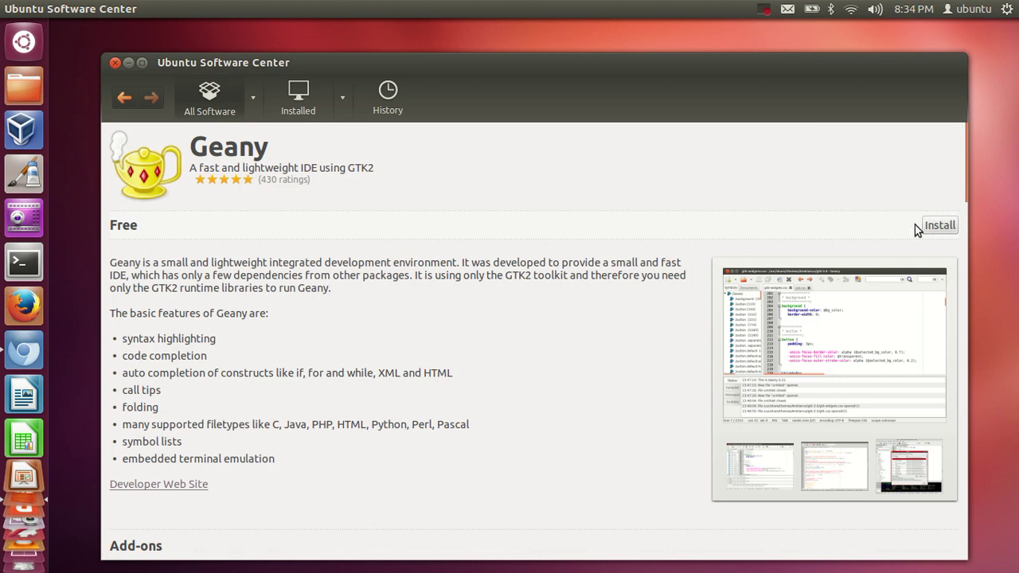
pyautogui.click(932, 227)
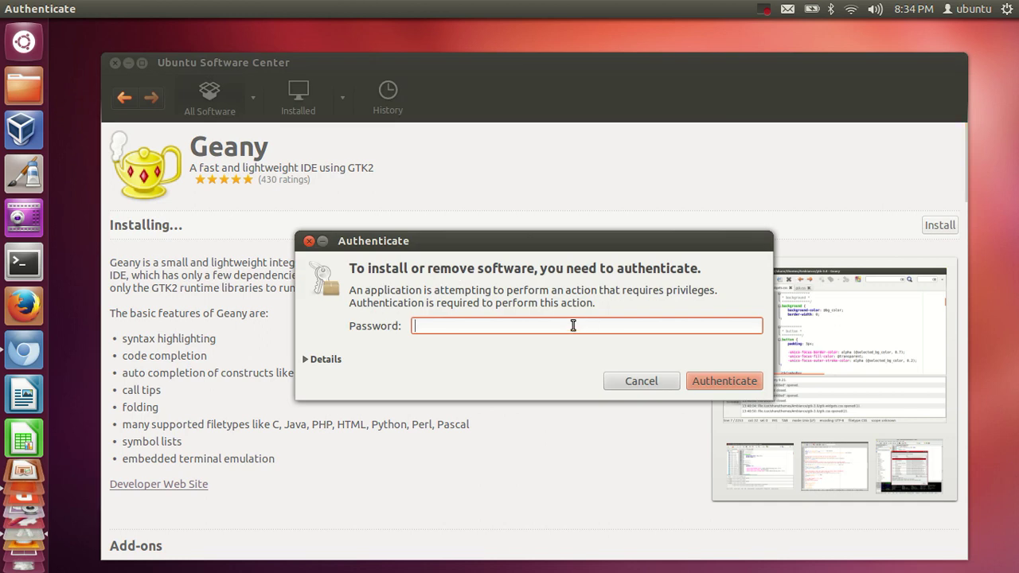
pyautogui.write('ubuntu')
pyautogui.press('Return')
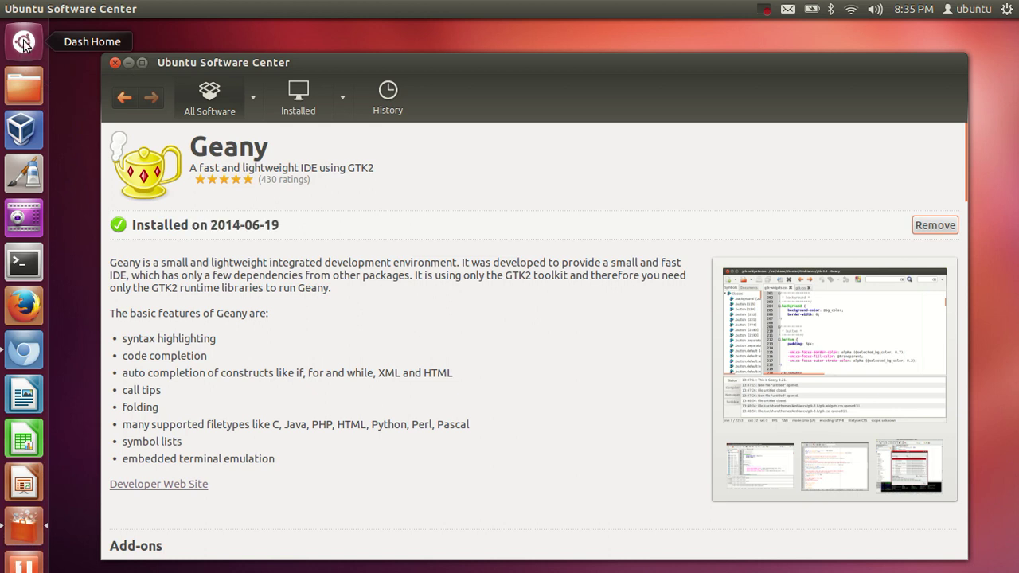
# Search the Dash for 'ge', drag Geany onto the launcher, and close the Dash
pyautogui.click(24, 42)
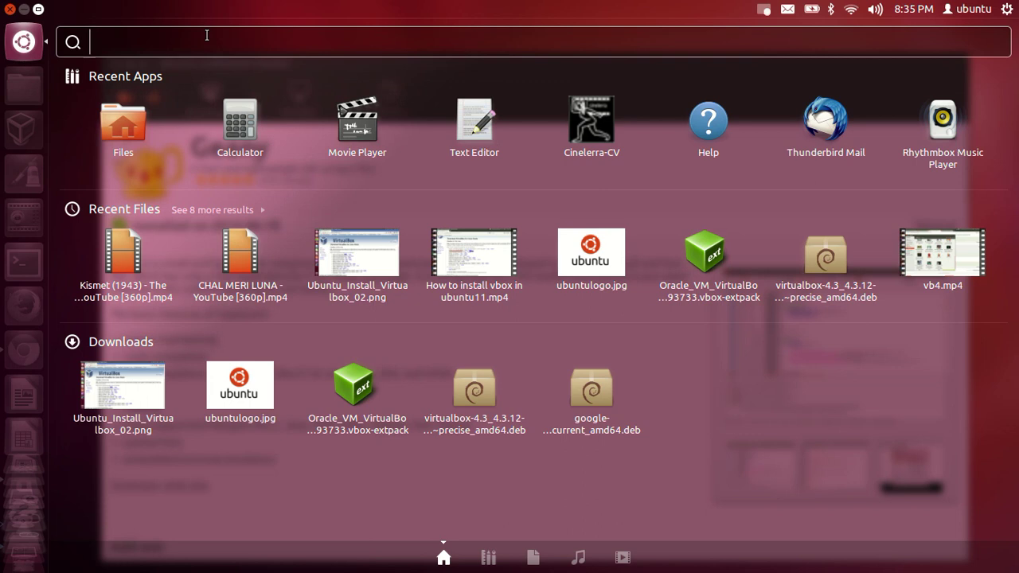
pyautogui.write('ge')
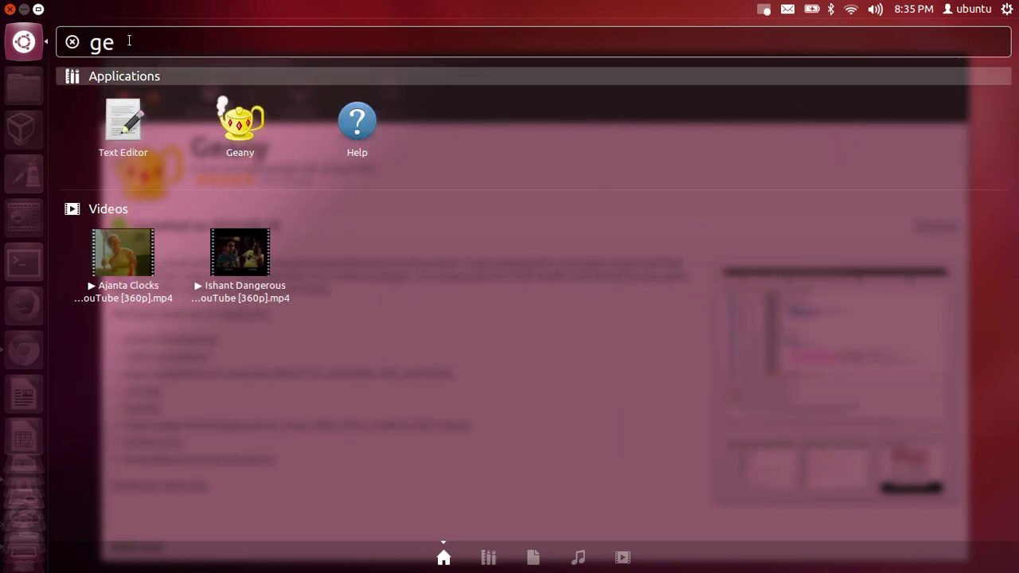
pyautogui.moveTo(129, 37); pyautogui.dragTo(93, 39)
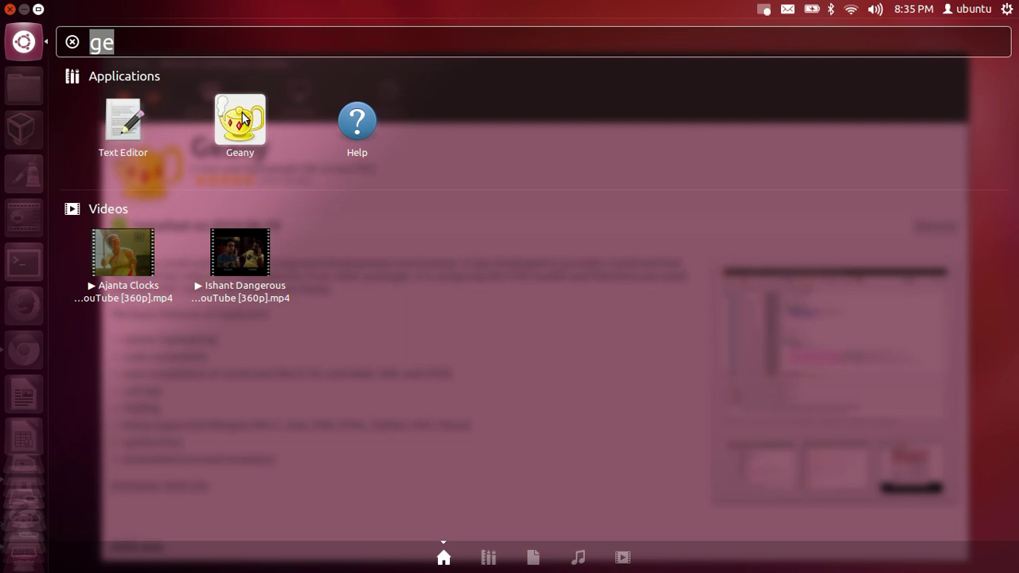
pyautogui.moveTo(242, 119); pyautogui.dragTo(28, 135)
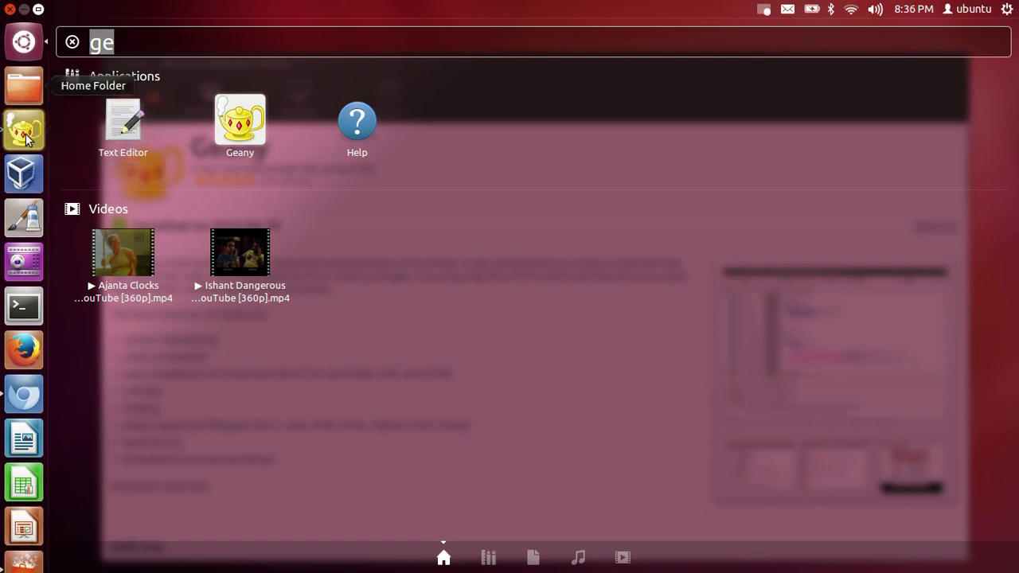
pyautogui.click(10, 8)
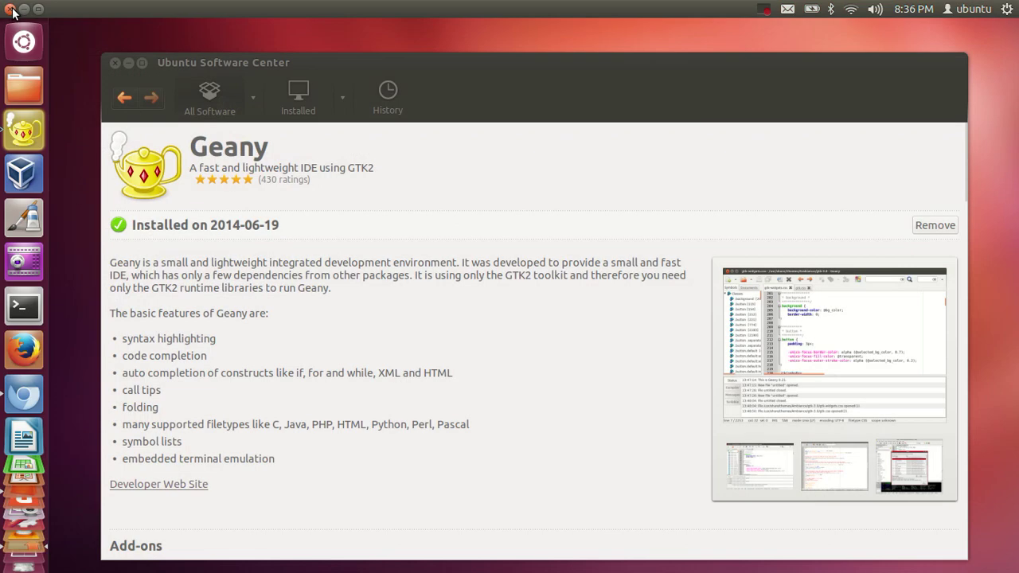
# Return to the All Software overview showing Geany installed, and focus the store search box
pyautogui.click(211, 102)
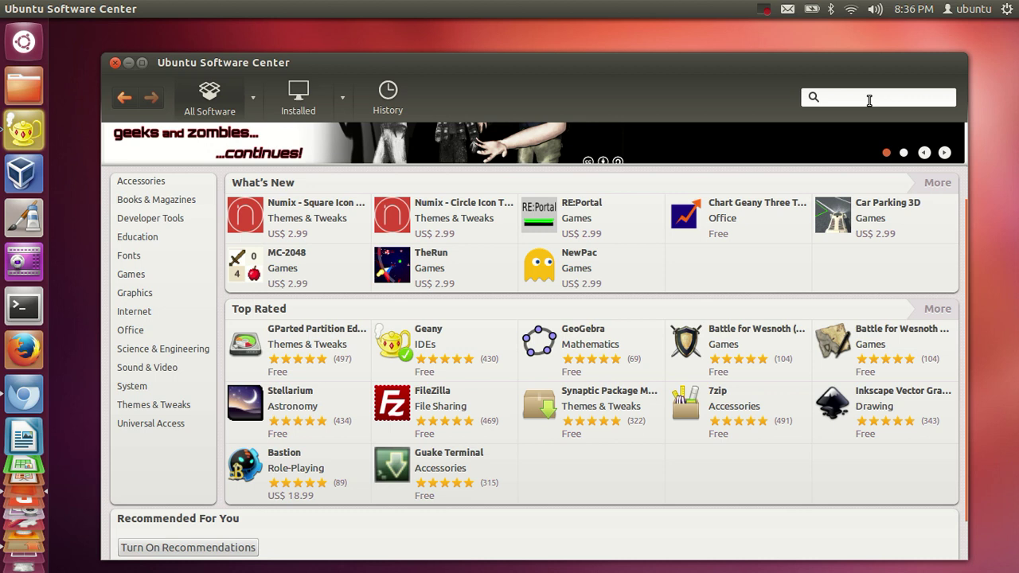
pyautogui.click(848, 97)
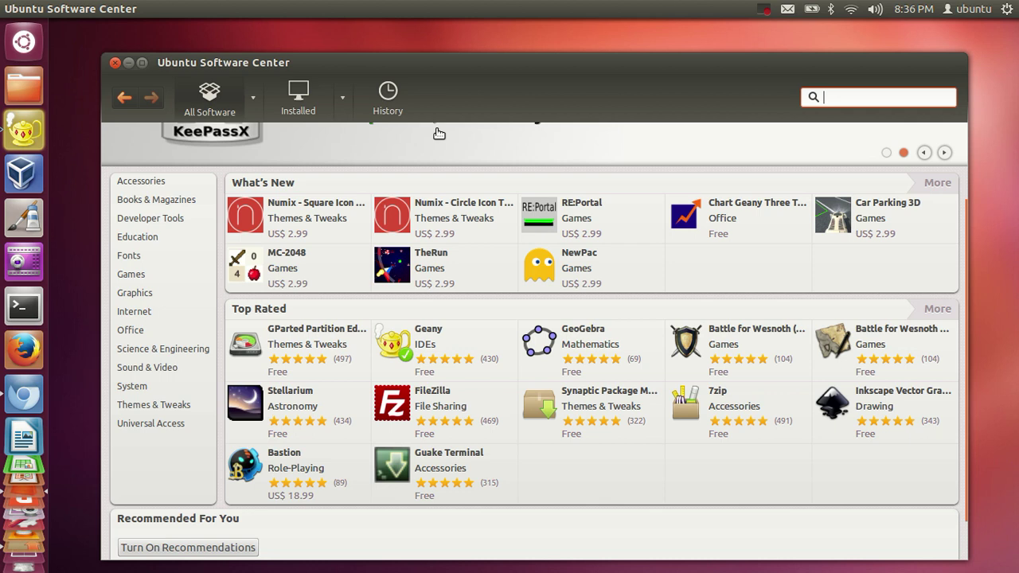
pyautogui.click(22, 308)
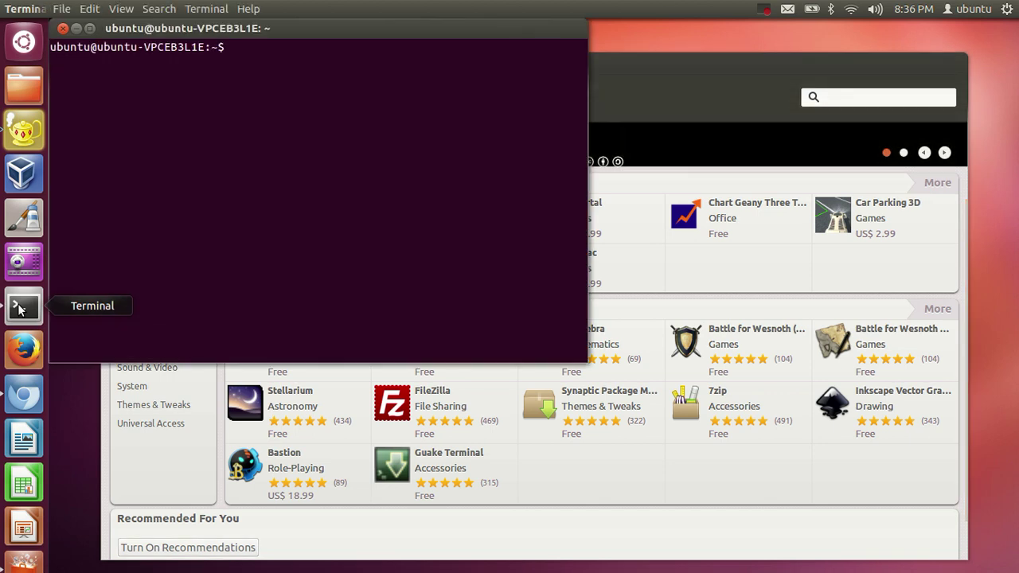
pyautogui.click(63, 28)
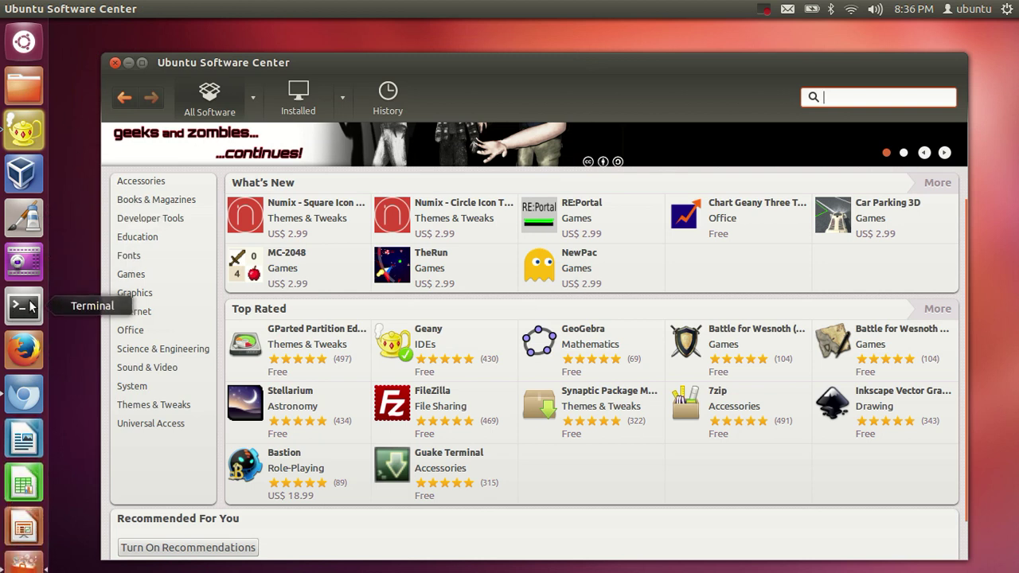
pyautogui.click(22, 46)
pyautogui.write('ter')
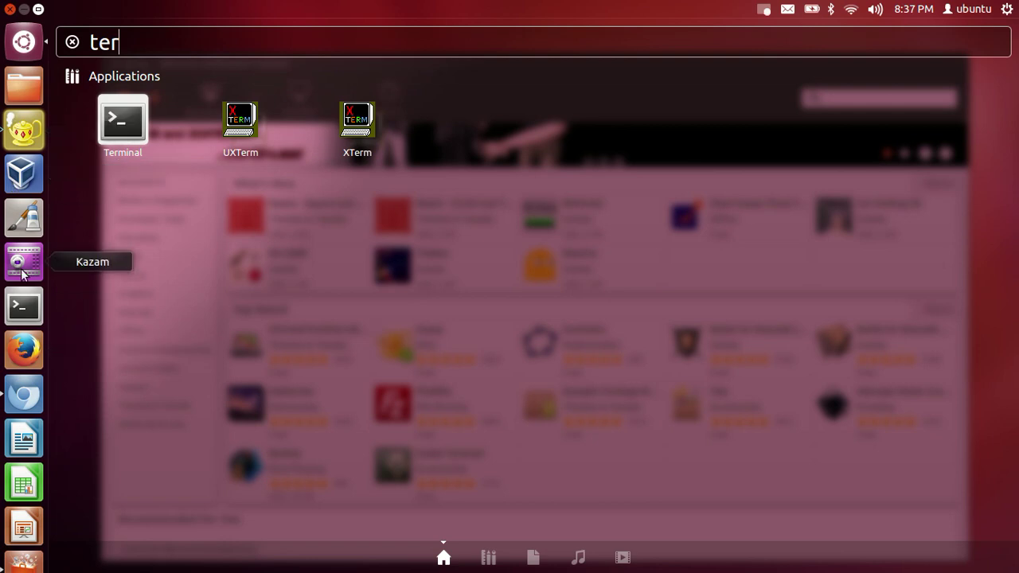
pyautogui.click(31, 310)
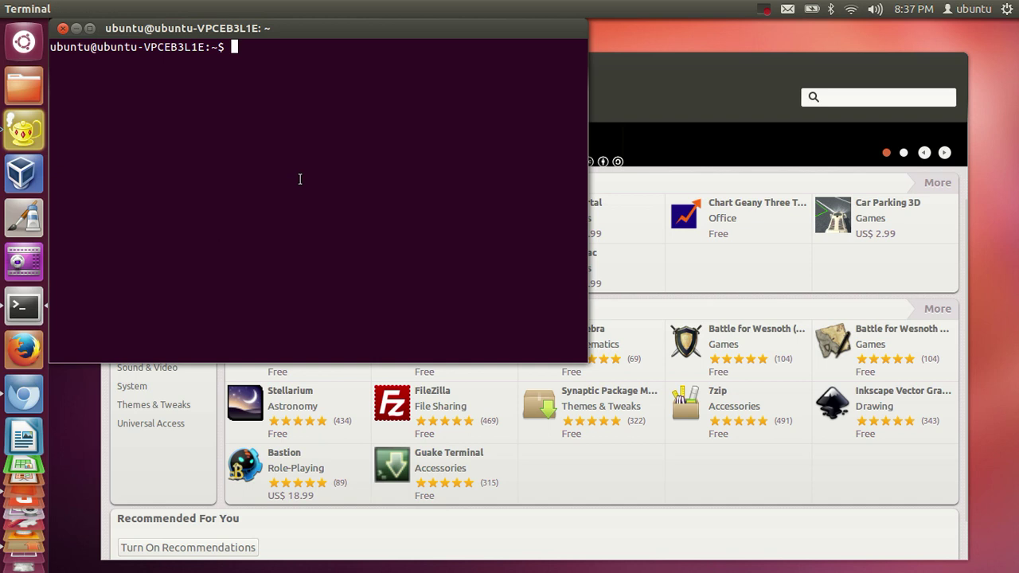
pyautogui.click(76, 28)
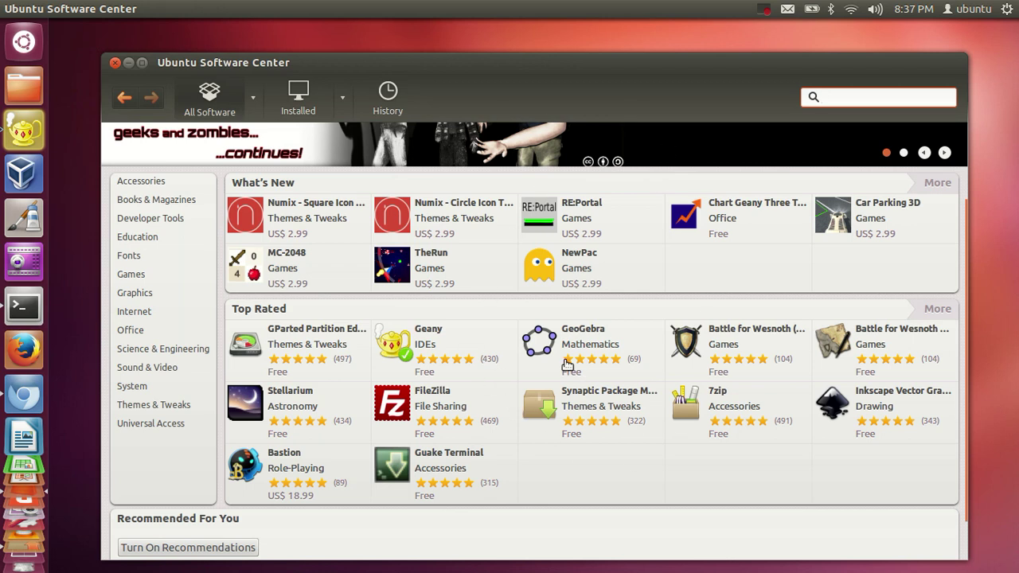
pyautogui.click(24, 306)
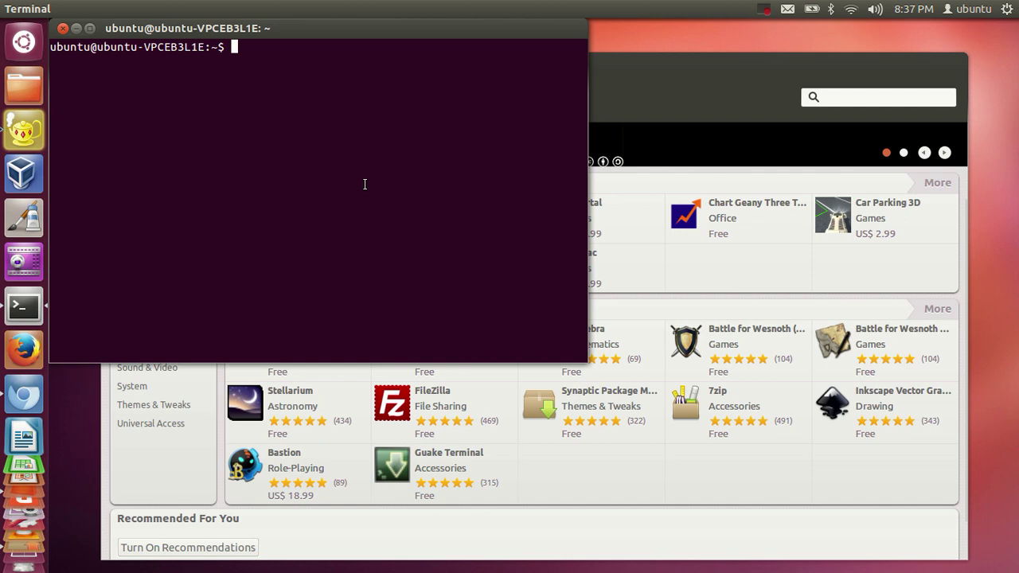
pyautogui.click(64, 28)
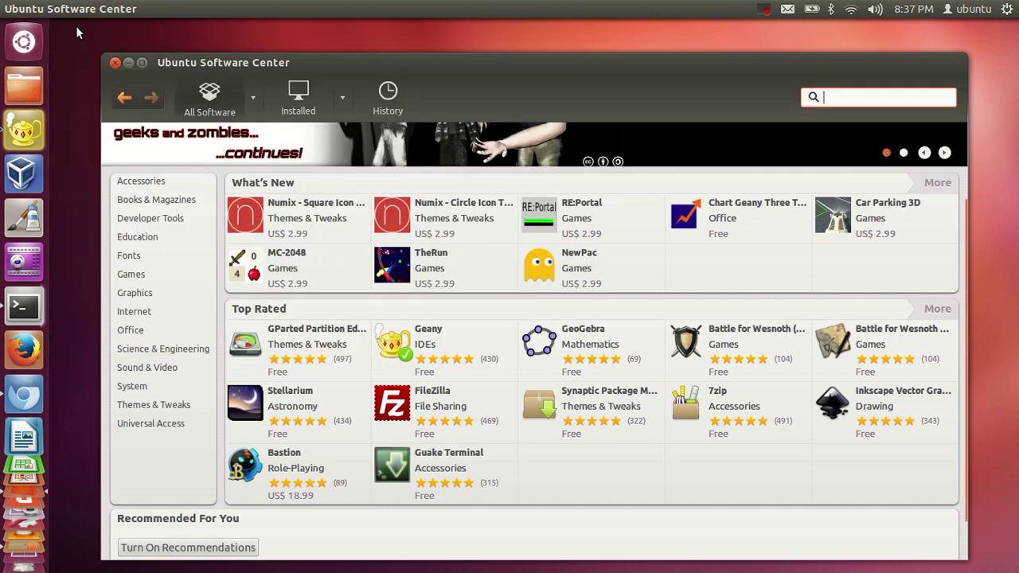
# Explore the gear, network and messaging indicator menus, then reopen the gear system menu
pyautogui.click(1006, 9)
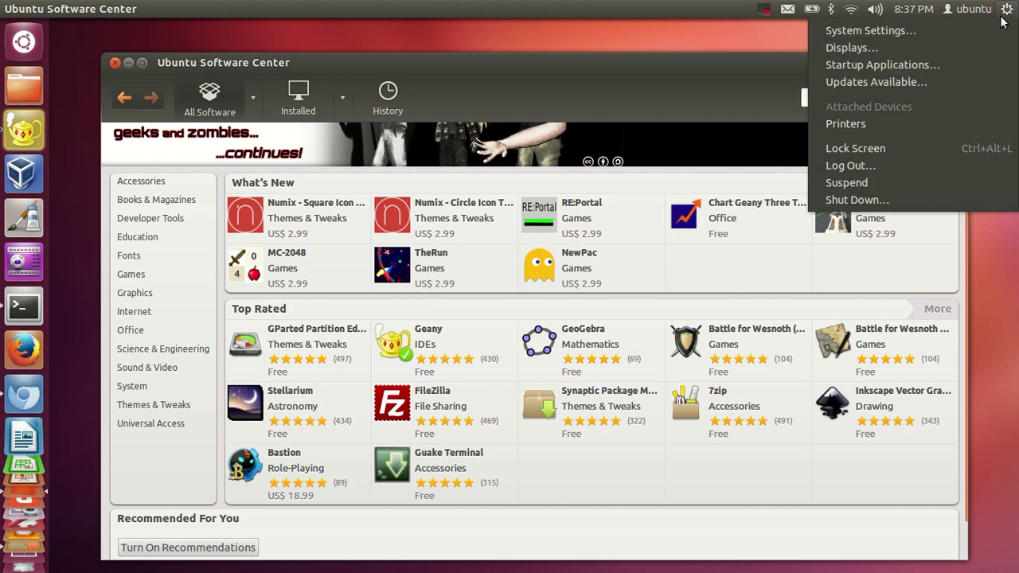
pyautogui.moveTo(968, 10)
pyautogui.moveTo(1005, 10)
pyautogui.moveTo(855, 9)
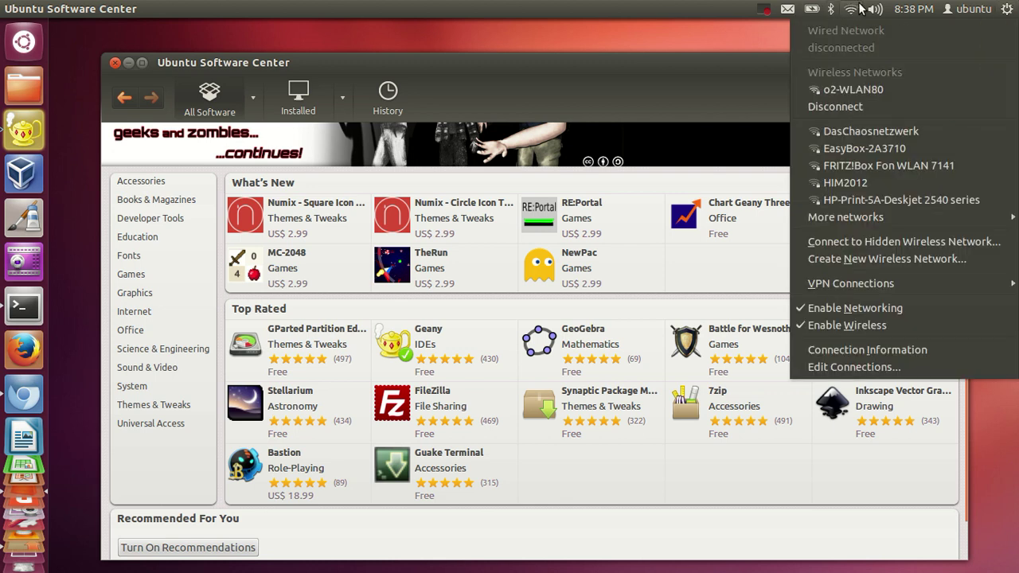
pyautogui.press('Down')
pyautogui.press('Down')
pyautogui.press('Down')
pyautogui.moveTo(771, 13)
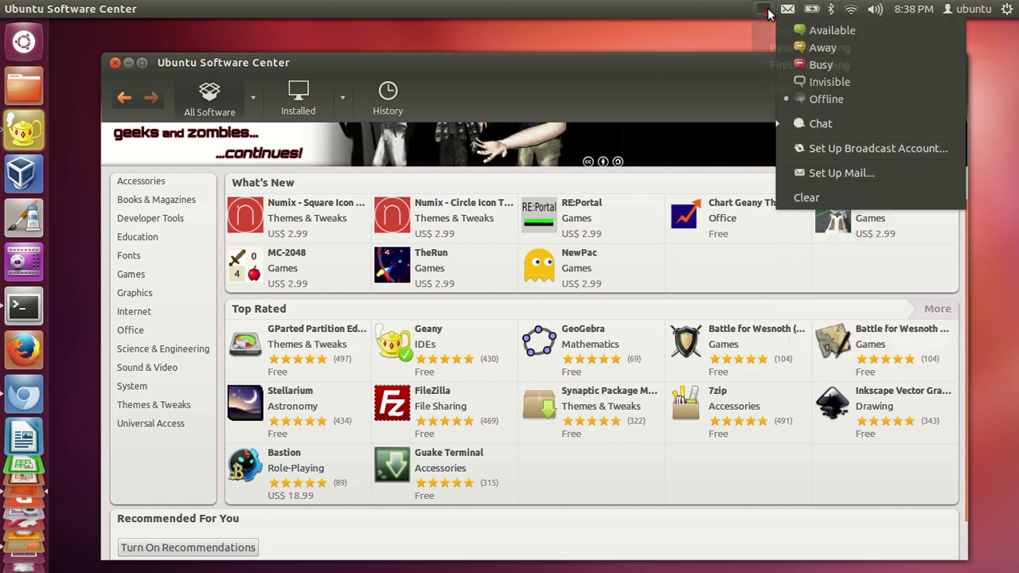
pyautogui.click(948, 60)
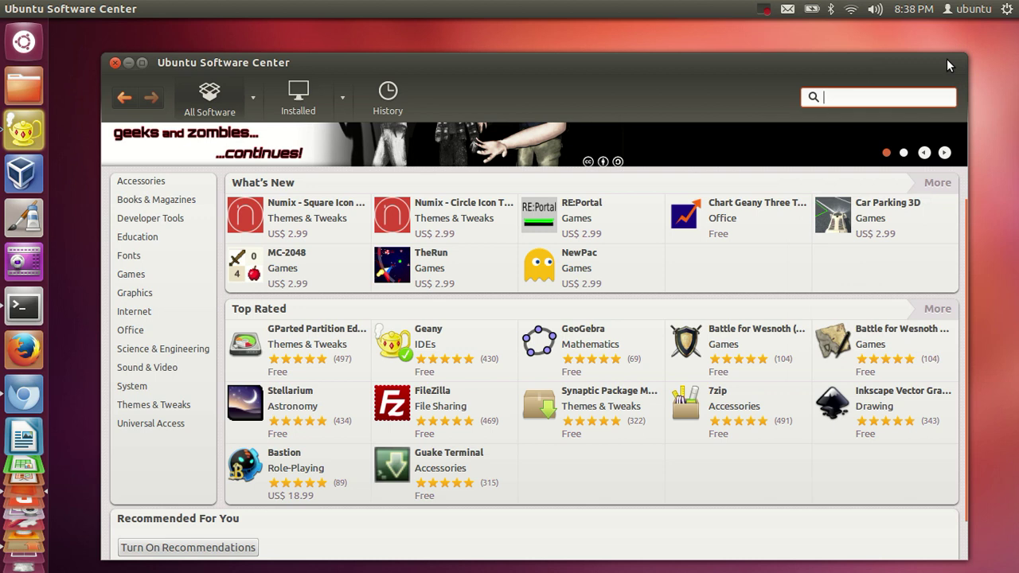
pyautogui.click(1008, 11)
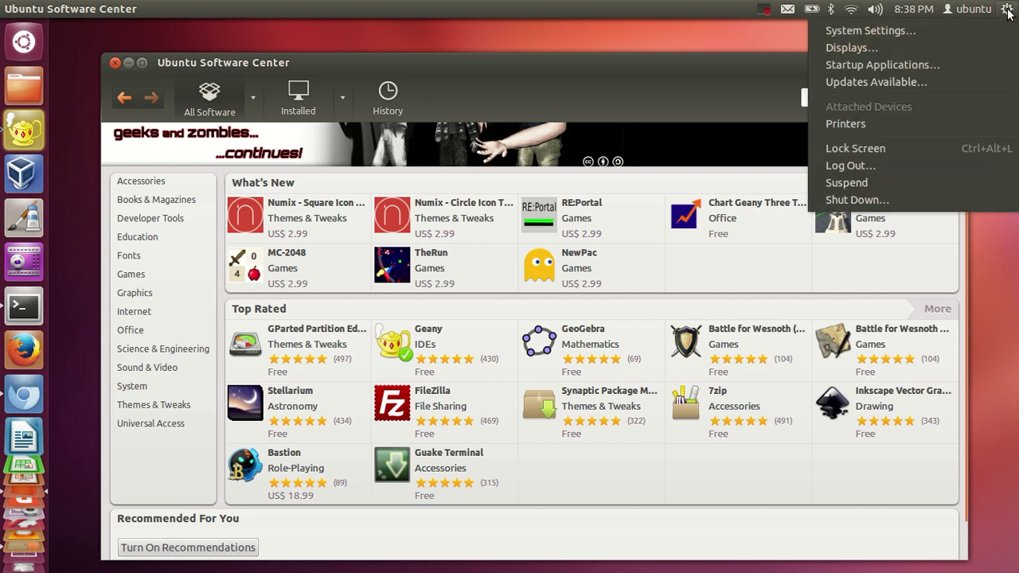
# Open System Settings, view the Appearance wallpaper and theme page, then return to All Settings
pyautogui.click(891, 30)
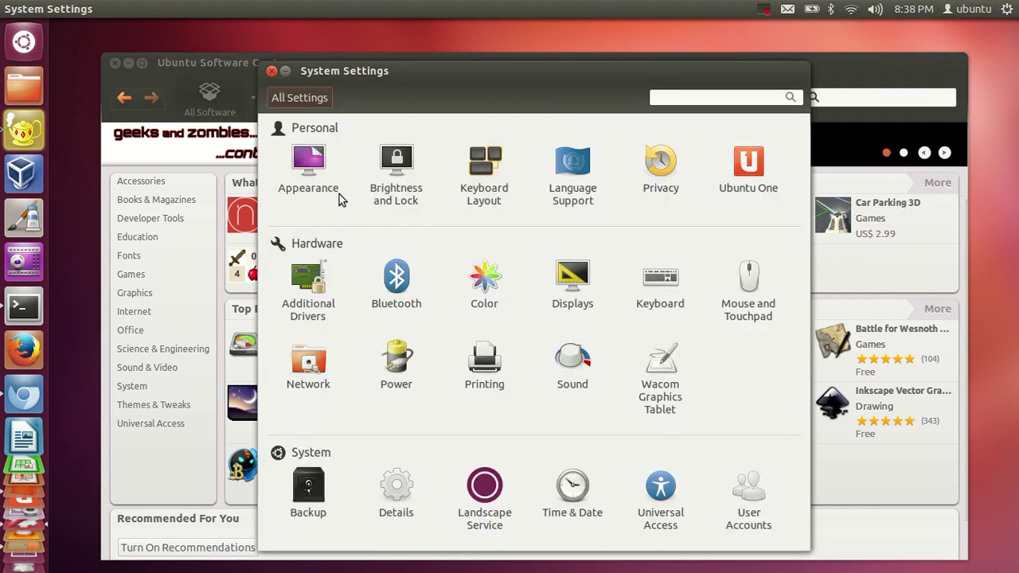
pyautogui.click(307, 169)
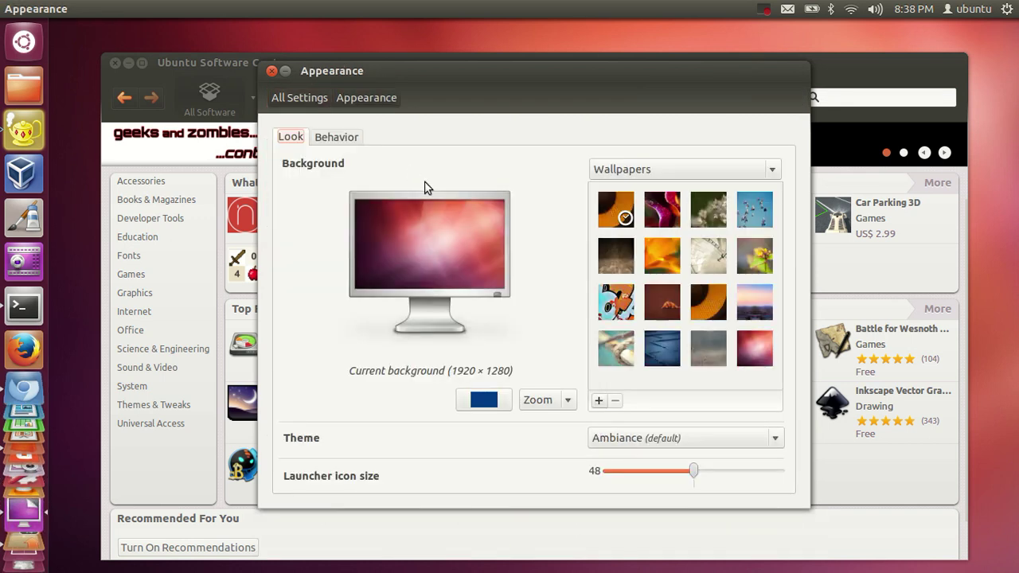
pyautogui.click(301, 97)
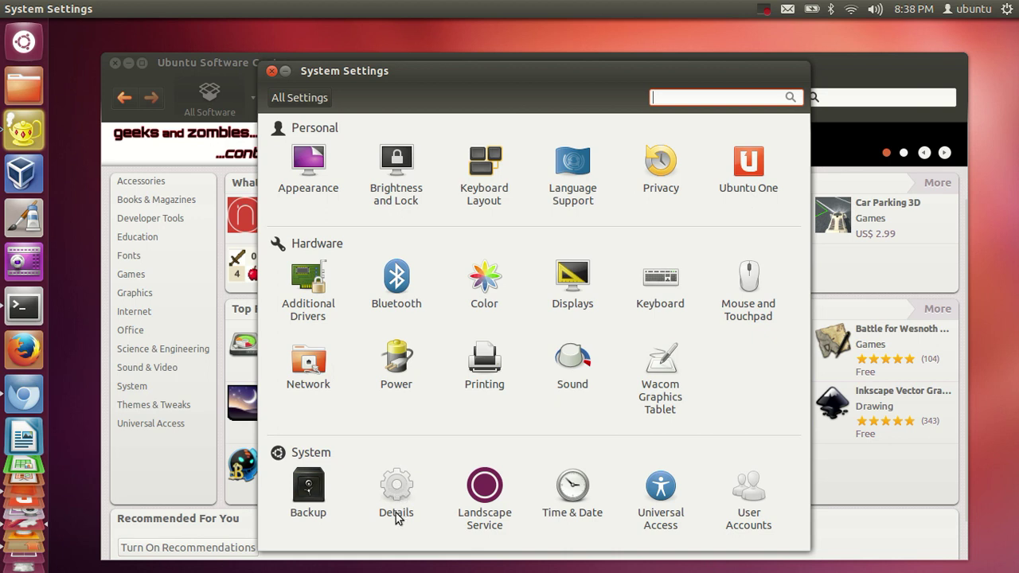
pyautogui.click(408, 489)
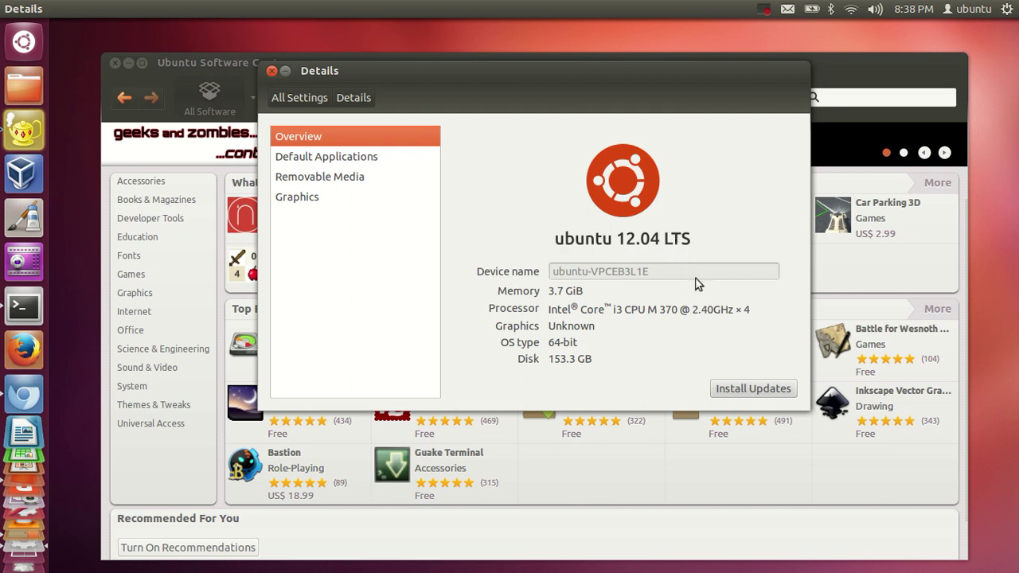
pyautogui.moveTo(581, 344); pyautogui.dragTo(540, 348)
pyautogui.moveTo(601, 360); pyautogui.dragTo(494, 278)
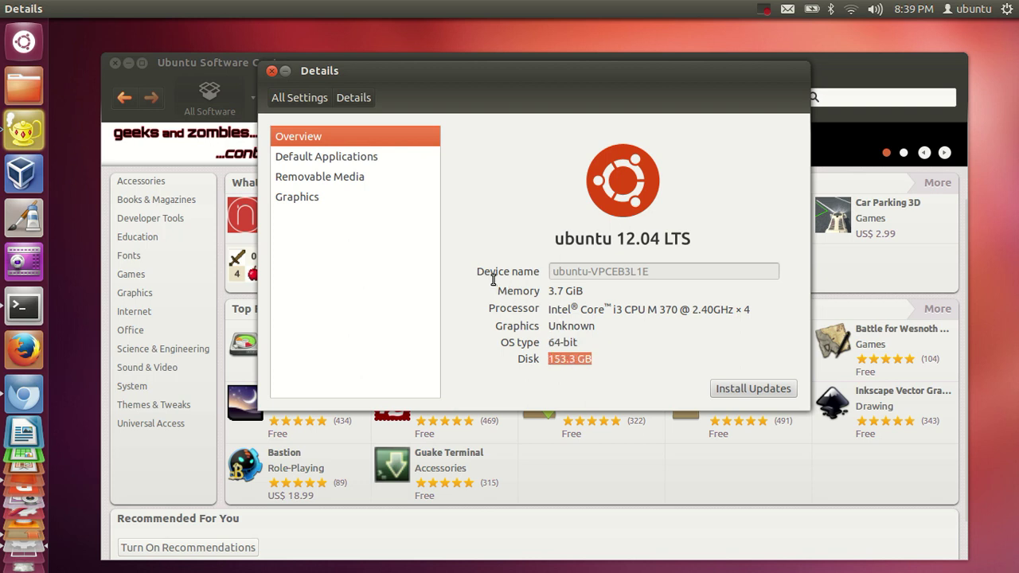
pyautogui.click(299, 98)
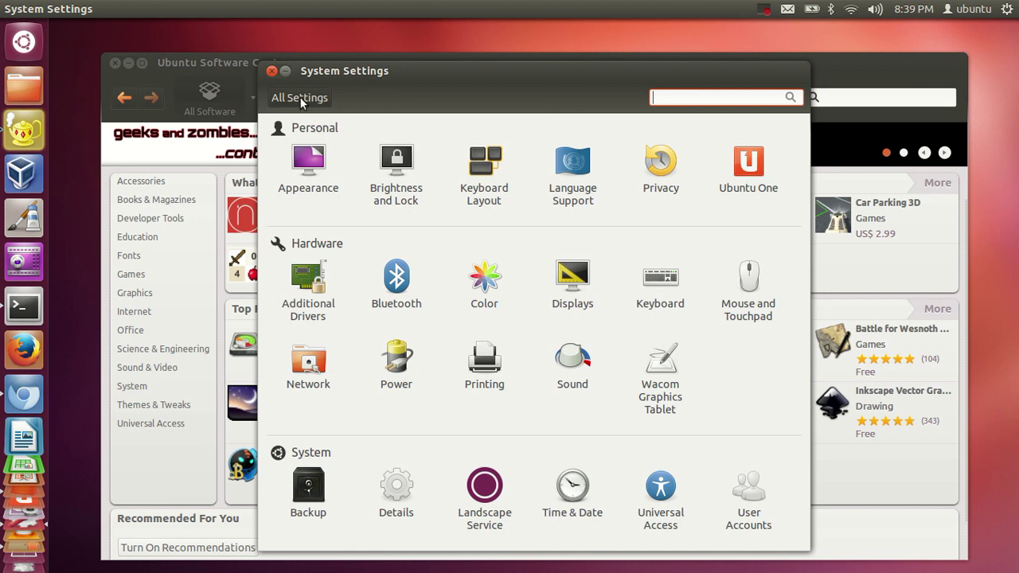
# Close the System Settings window to reveal Ubuntu Software Center again
pyautogui.click(272, 71)
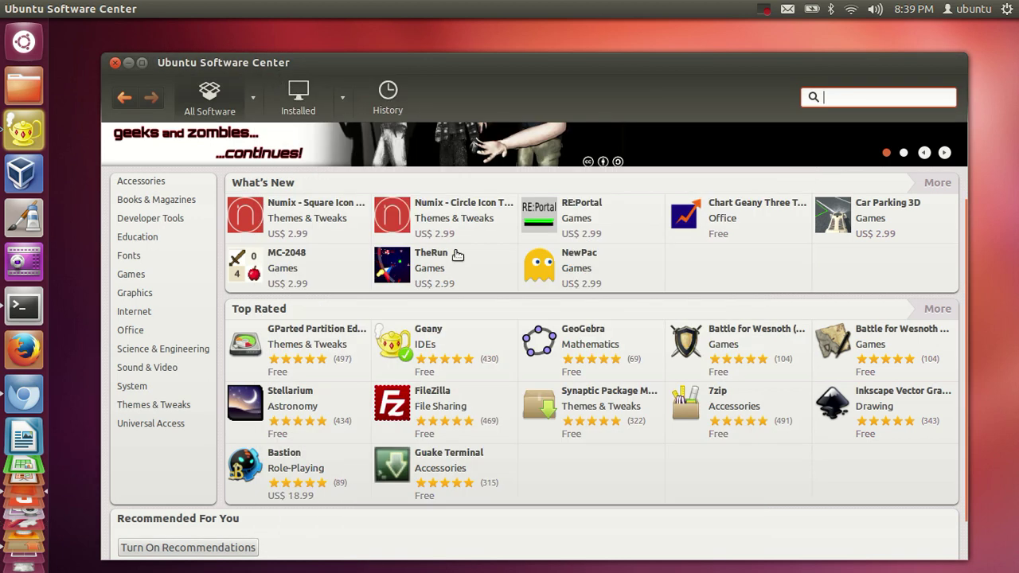
# Drag the Software Center window slightly up and to the left
pyautogui.moveTo(458, 82); pyautogui.dragTo(449, 67)
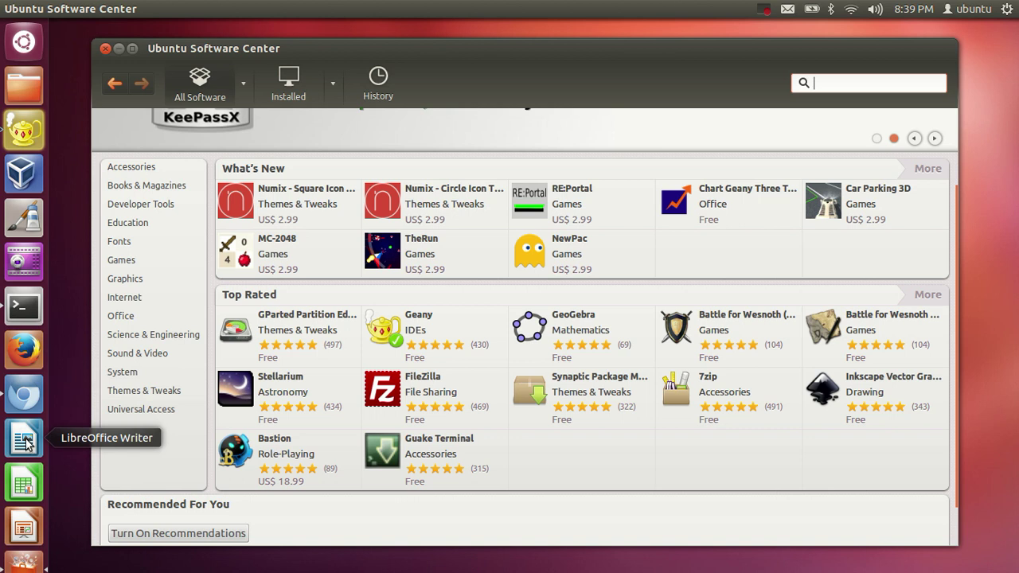
# Launch LibreOffice Writer from the launcher to get a blank Untitled 1 document
pyautogui.click(25, 443)
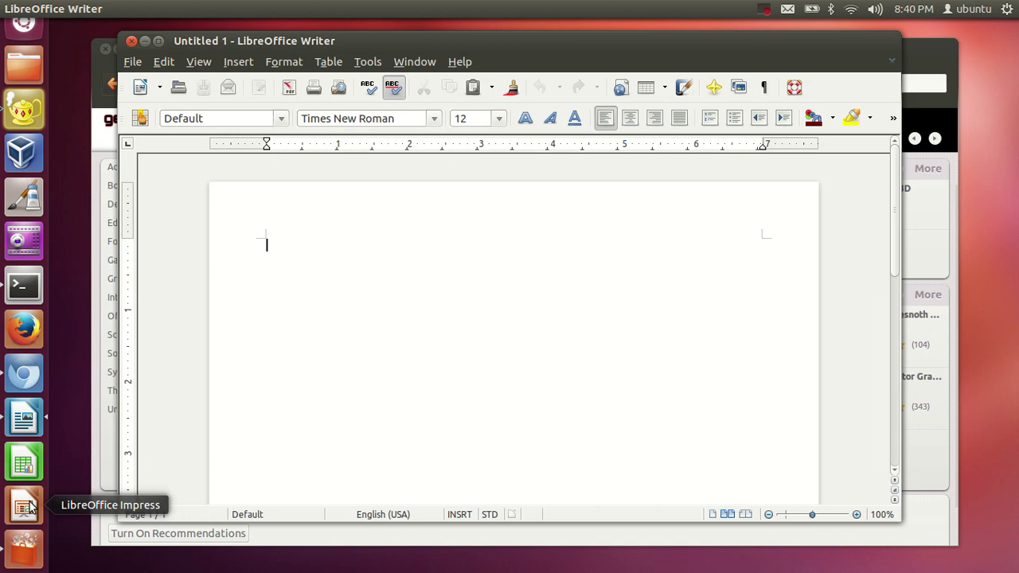
# Close the blank Untitled 1 Writer document and scroll through the launcher icons
pyautogui.click(131, 40)
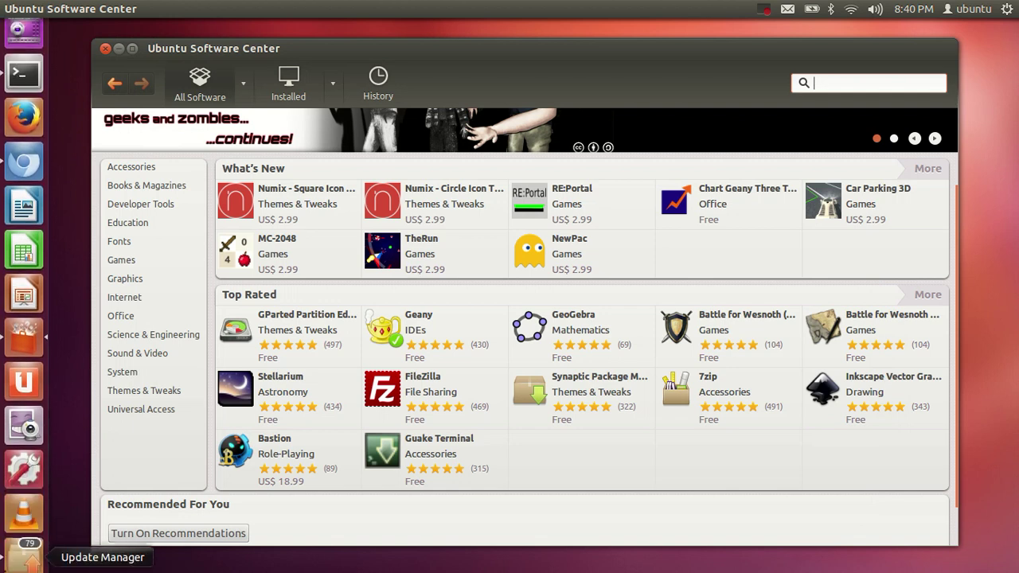
pyautogui.scroll(3, 22, 537)
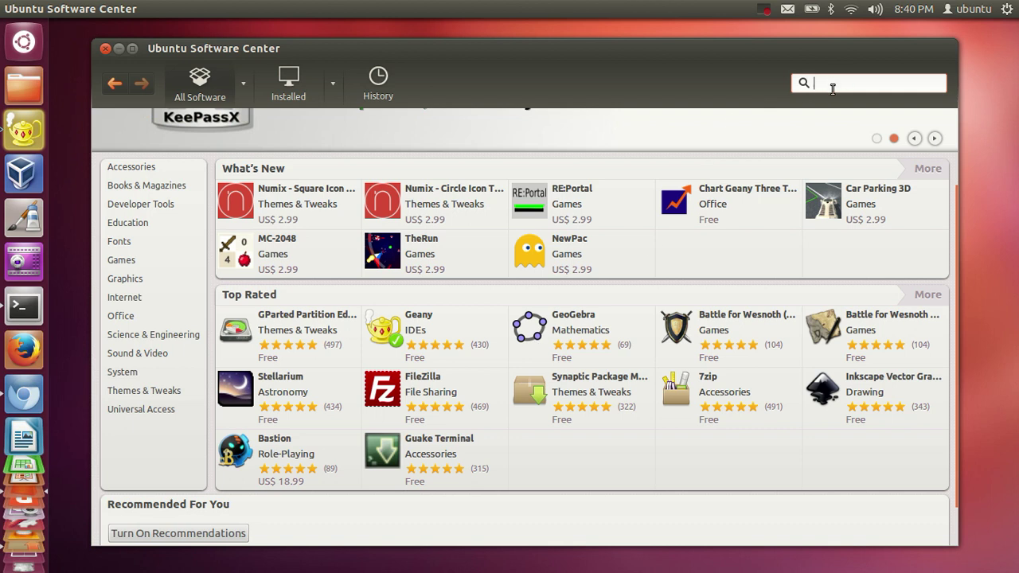
pyautogui.write('ch')
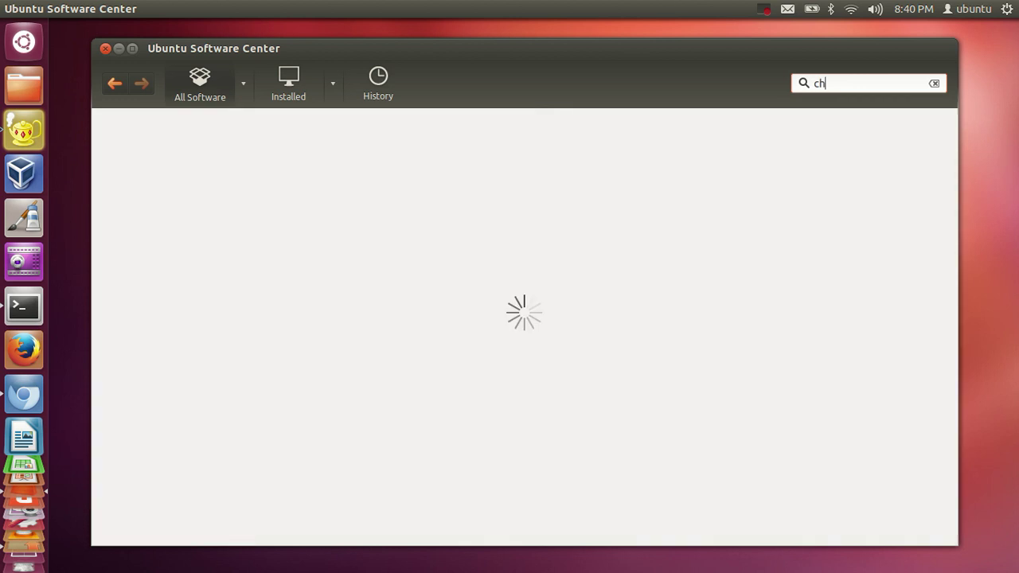
pyautogui.write('ro')
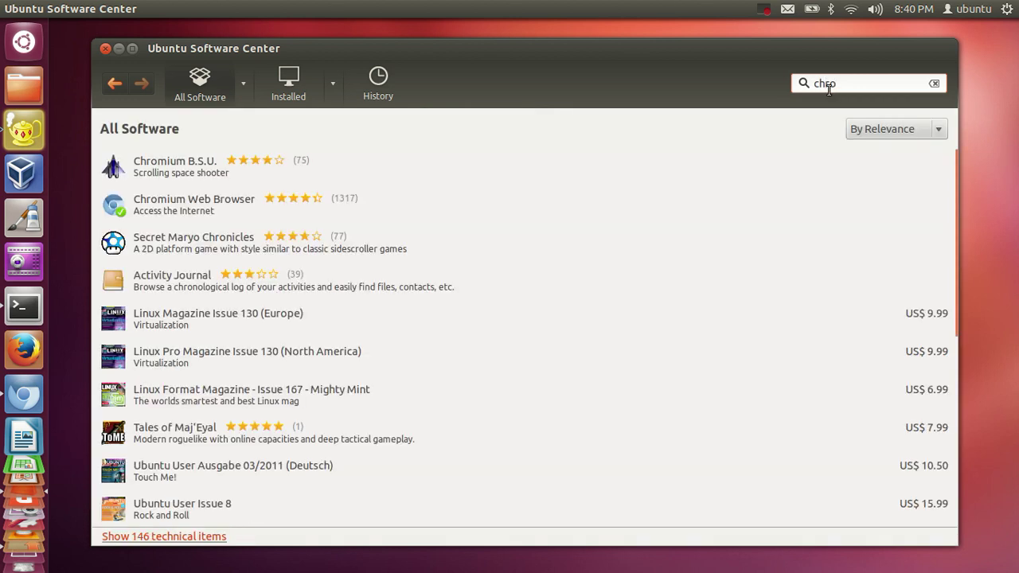
pyautogui.click(166, 203)
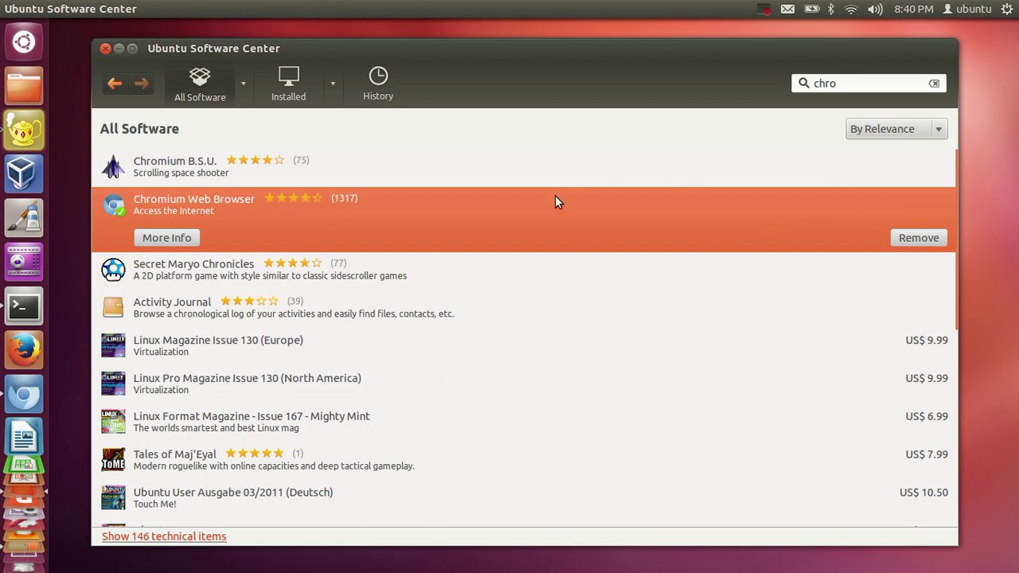
pyautogui.click(843, 83)
pyautogui.doubleClick(843, 83)
pyautogui.press('BackSpace')
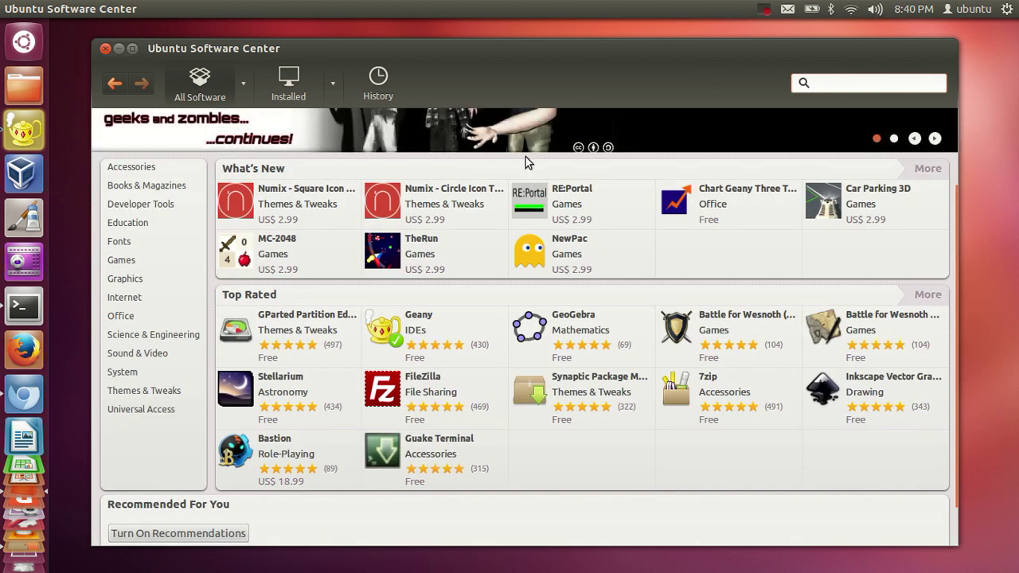
pyautogui.click(24, 306)
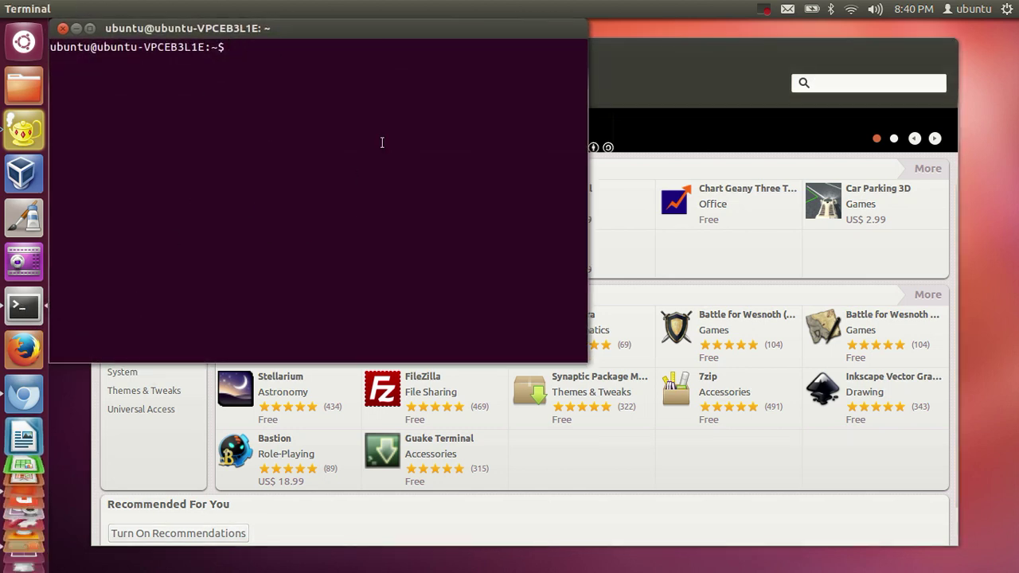
pyautogui.click(63, 28)
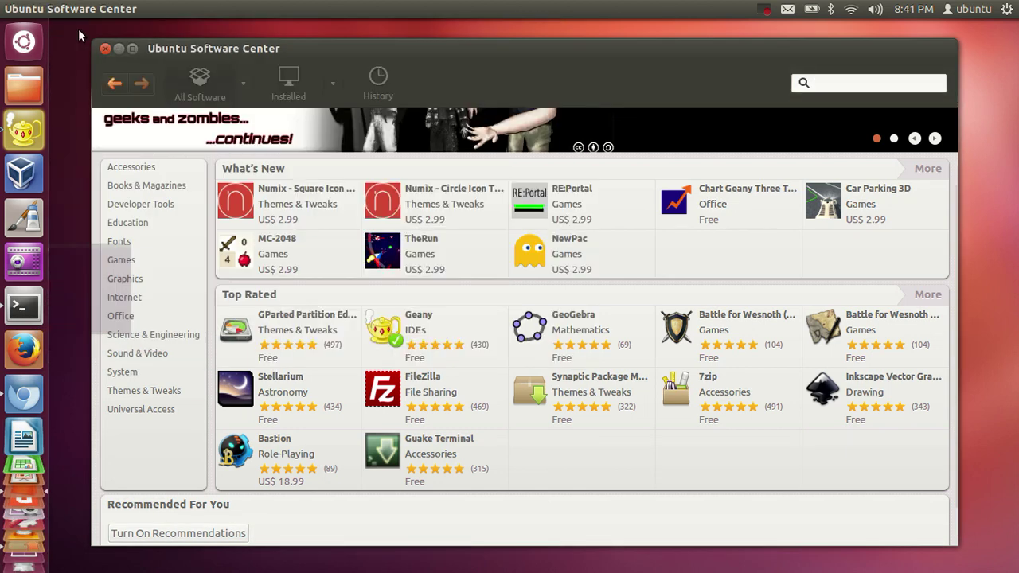
pyautogui.click(26, 89)
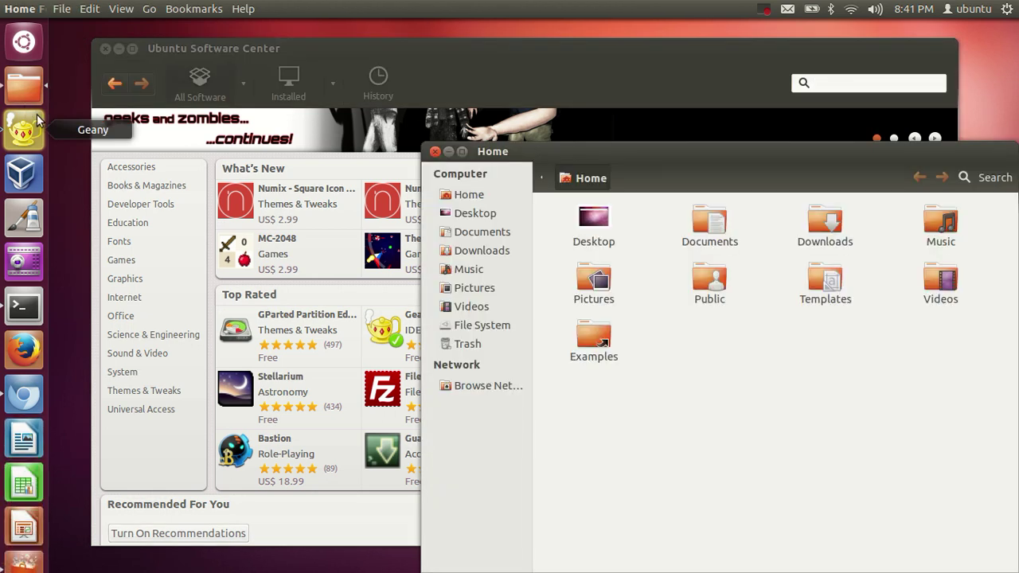
# Reposition the Home window and select the Home folder items, including Pictures, Public, Templates, Videos and Examples
pyautogui.moveTo(587, 173); pyautogui.dragTo(387, 74)
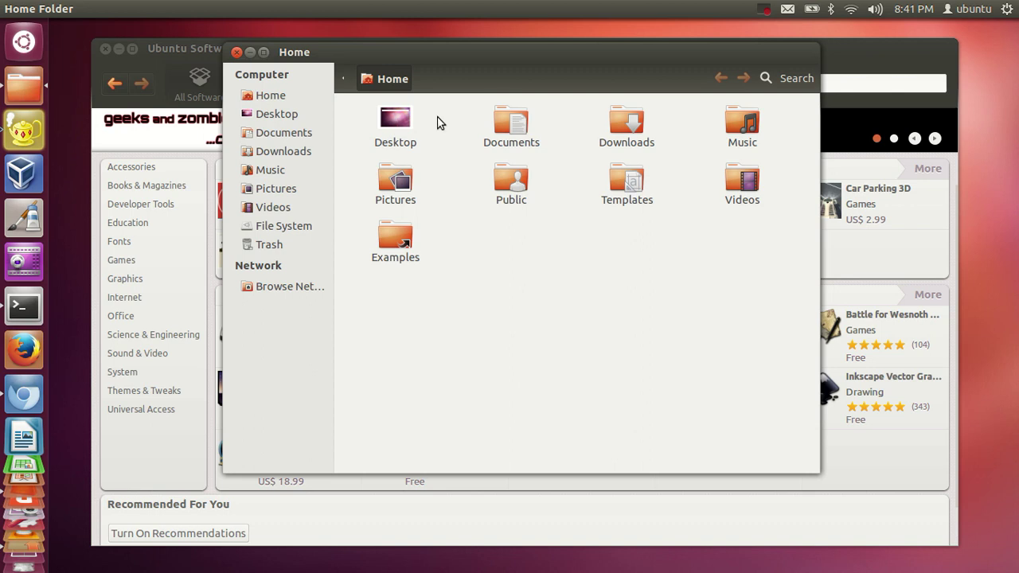
pyautogui.moveTo(759, 348); pyautogui.dragTo(355, 129)
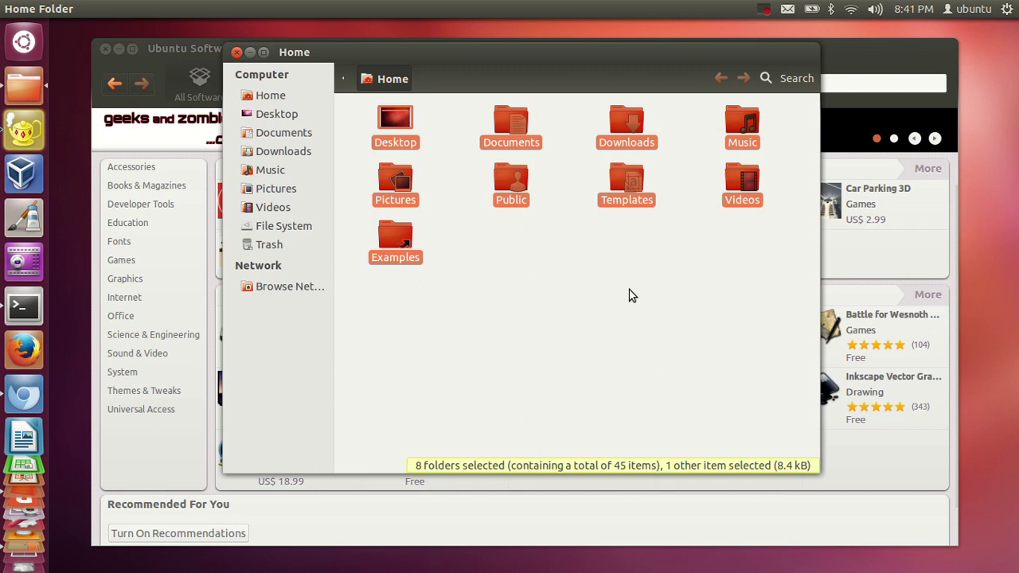
pyautogui.click(342, 82)
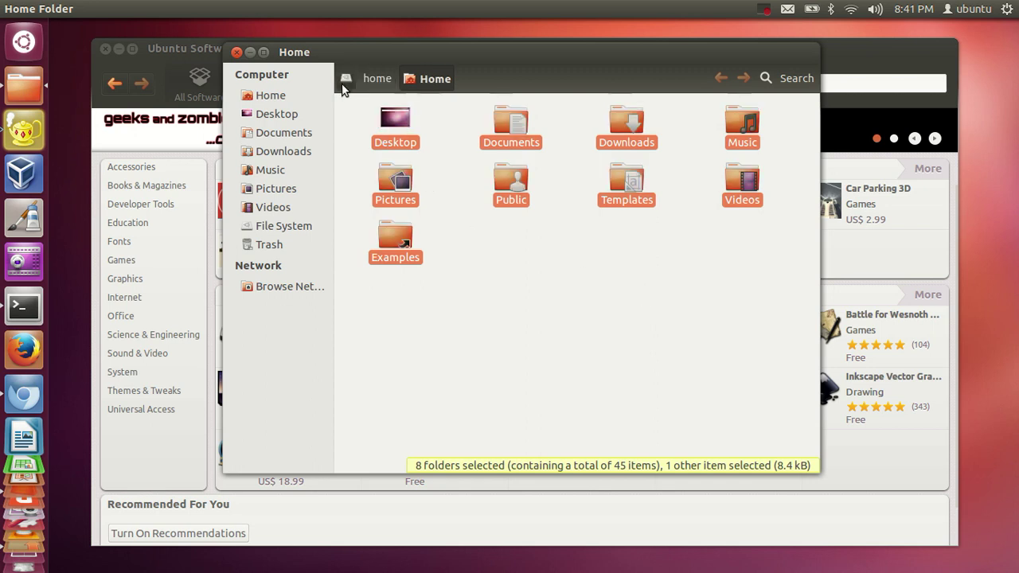
pyautogui.click(579, 284)
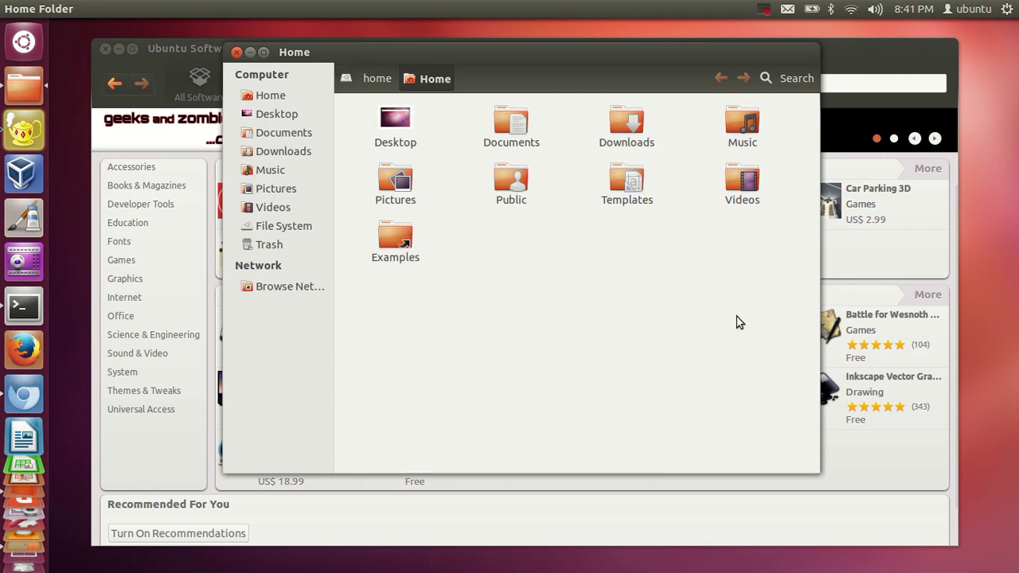
pyautogui.moveTo(771, 338); pyautogui.dragTo(364, 123)
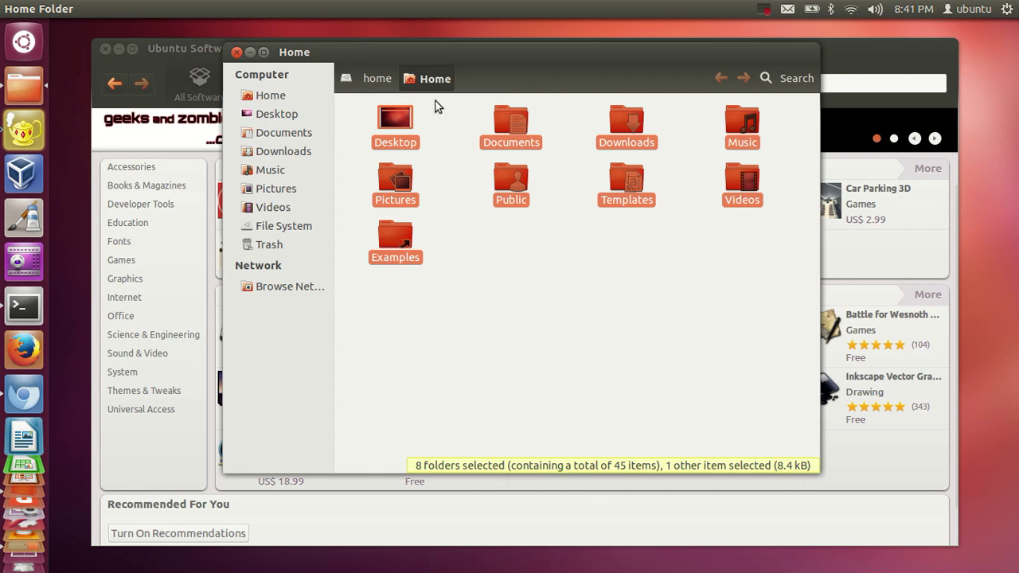
# Visit Documents and Desktop, return to Home, then go up to the File System root
pyautogui.click(269, 95)
pyautogui.click(266, 132)
pyautogui.click(273, 116)
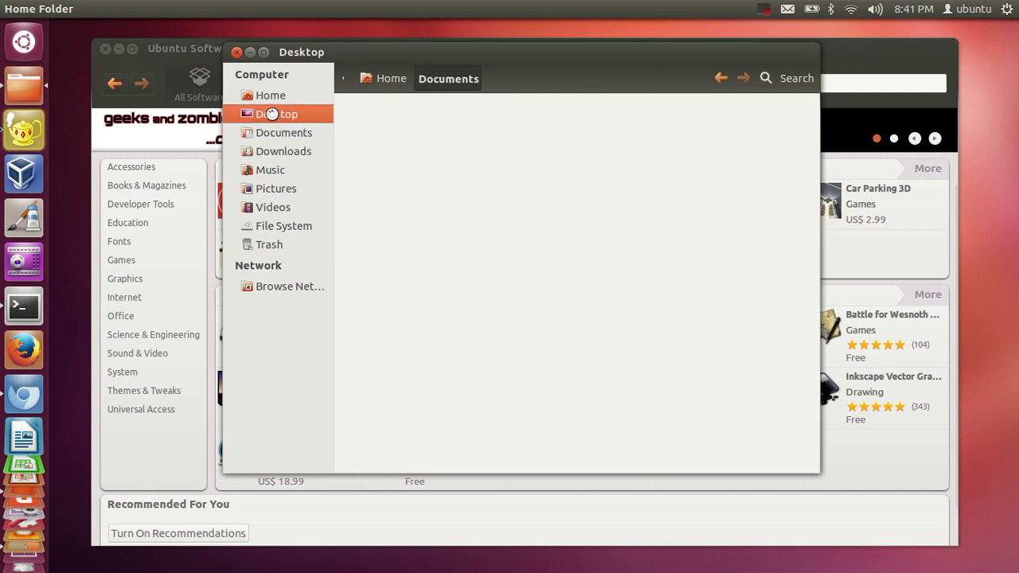
pyautogui.click(387, 83)
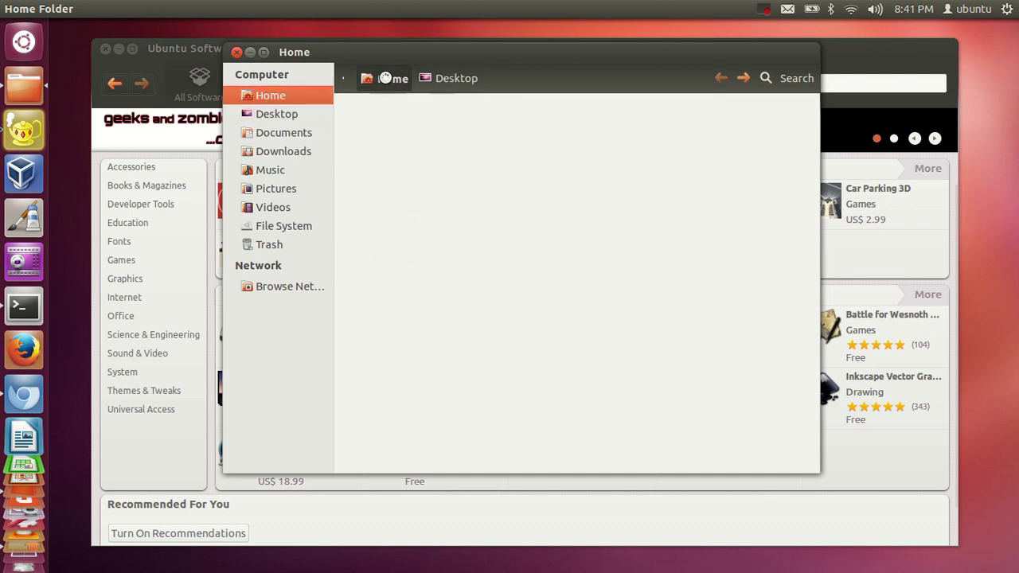
pyautogui.click(343, 83)
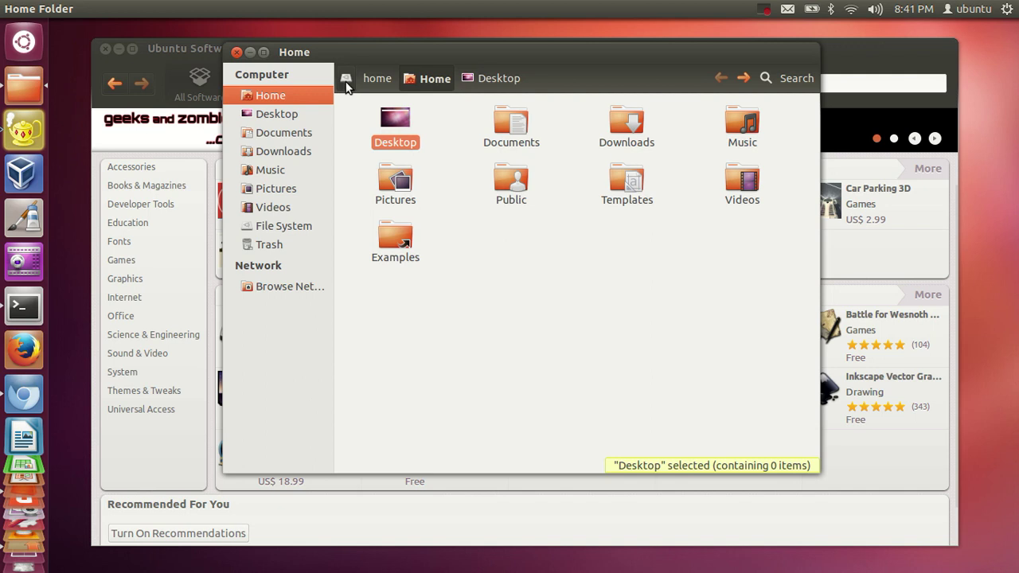
pyautogui.click(346, 82)
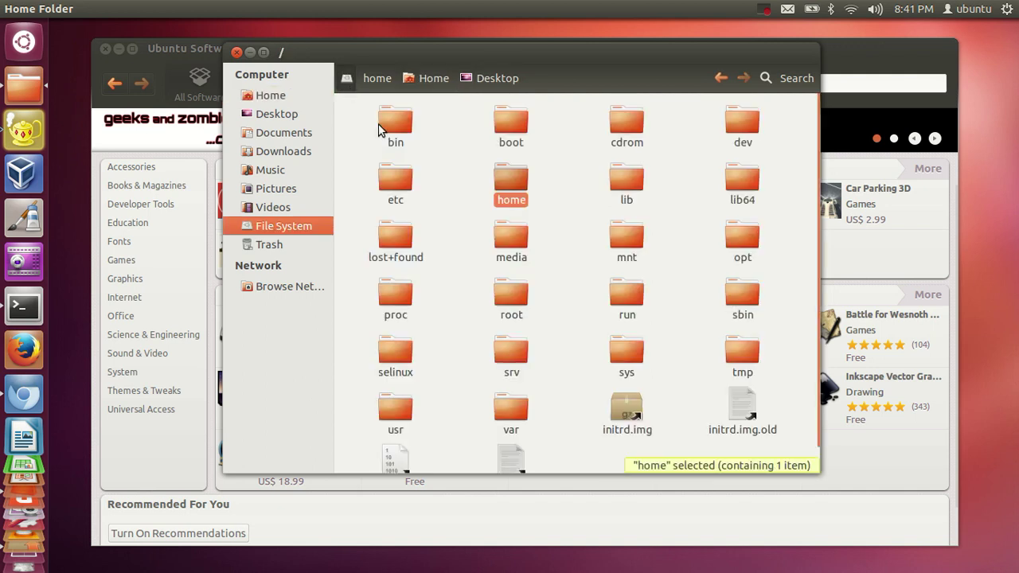
pyautogui.moveTo(371, 124); pyautogui.dragTo(781, 448)
pyautogui.scroll(-1, 672, 297)
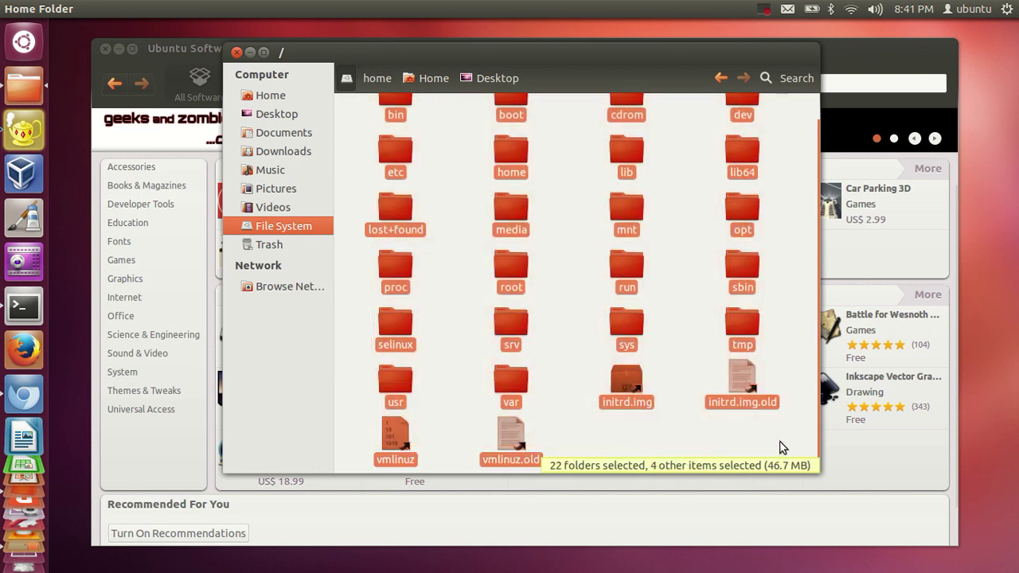
pyautogui.scroll(1, 683, 338)
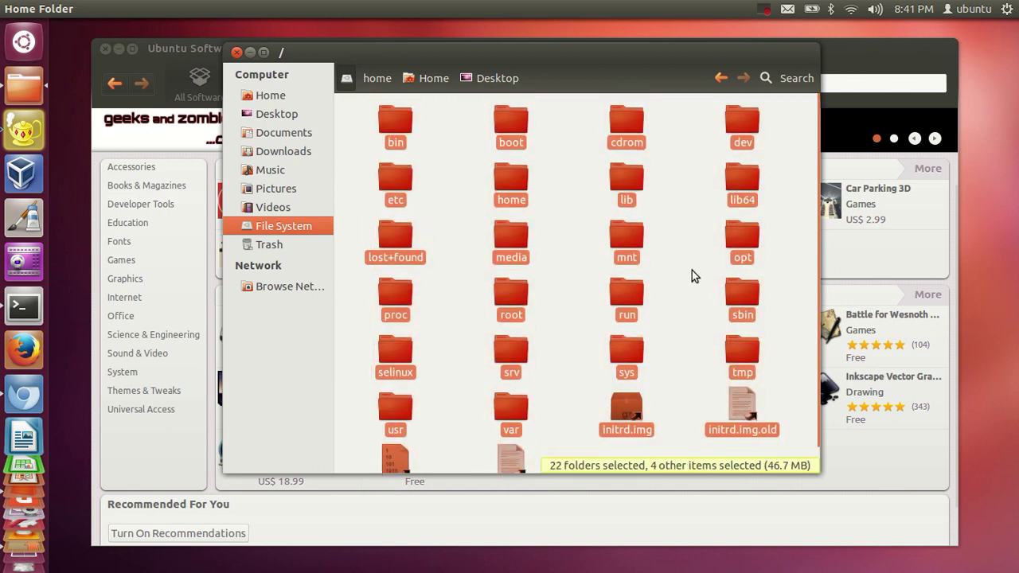
pyautogui.click(684, 239)
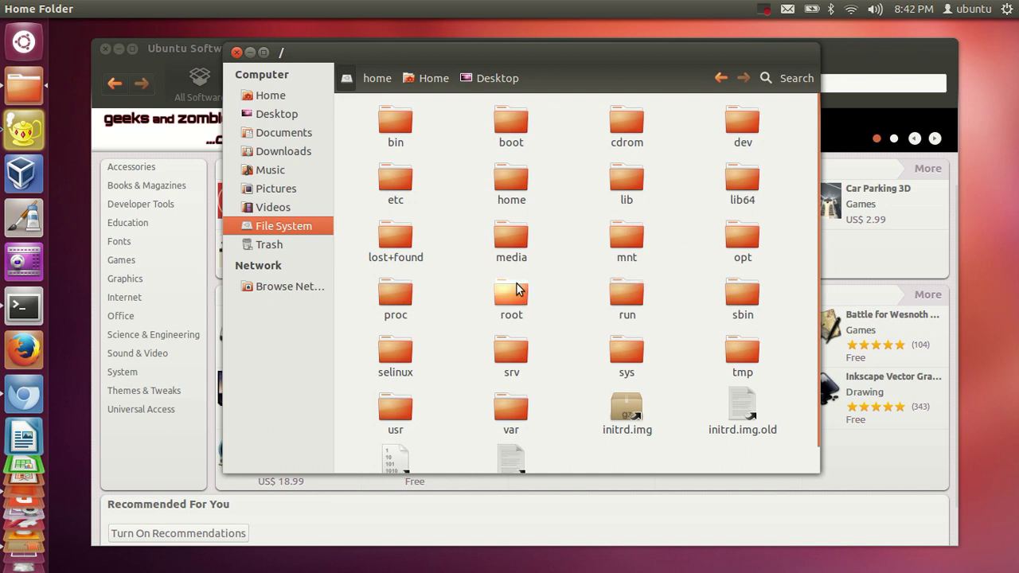
pyautogui.scroll(-1, 565, 302)
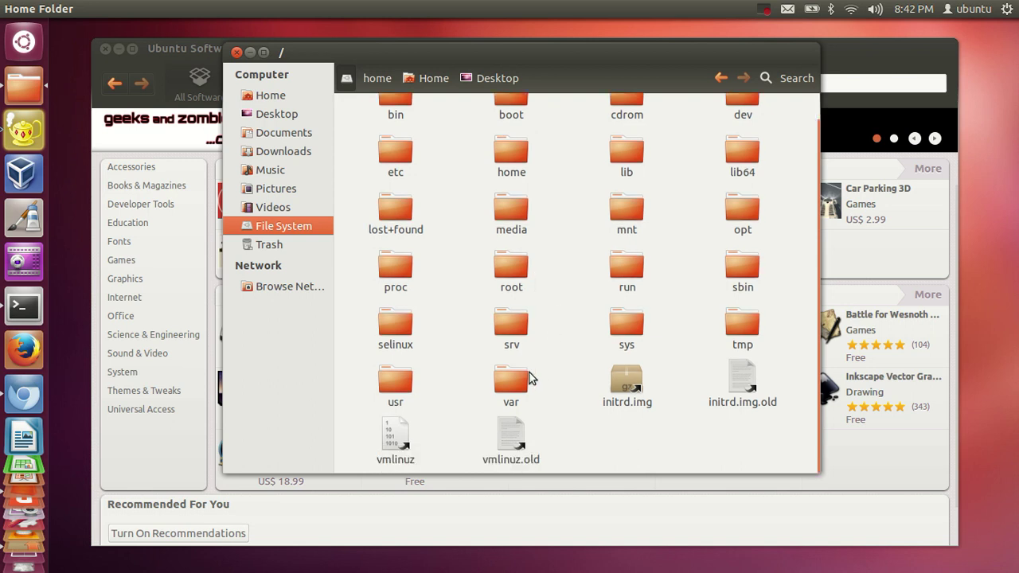
# Browse into usr, then local, then the empty bin folder, and return to usr
pyautogui.click(380, 386)
pyautogui.doubleClick(380, 386)
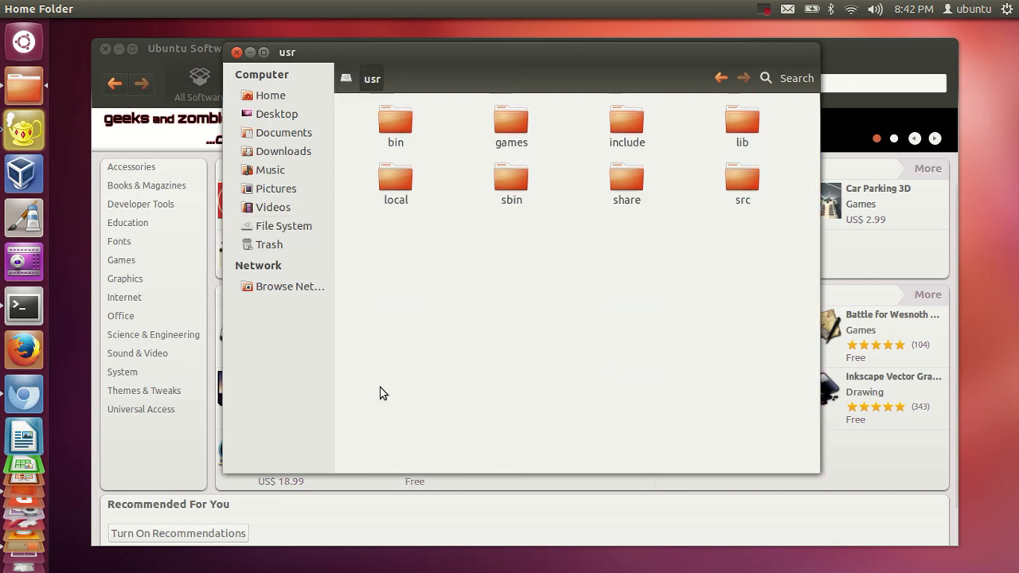
pyautogui.doubleClick(395, 182)
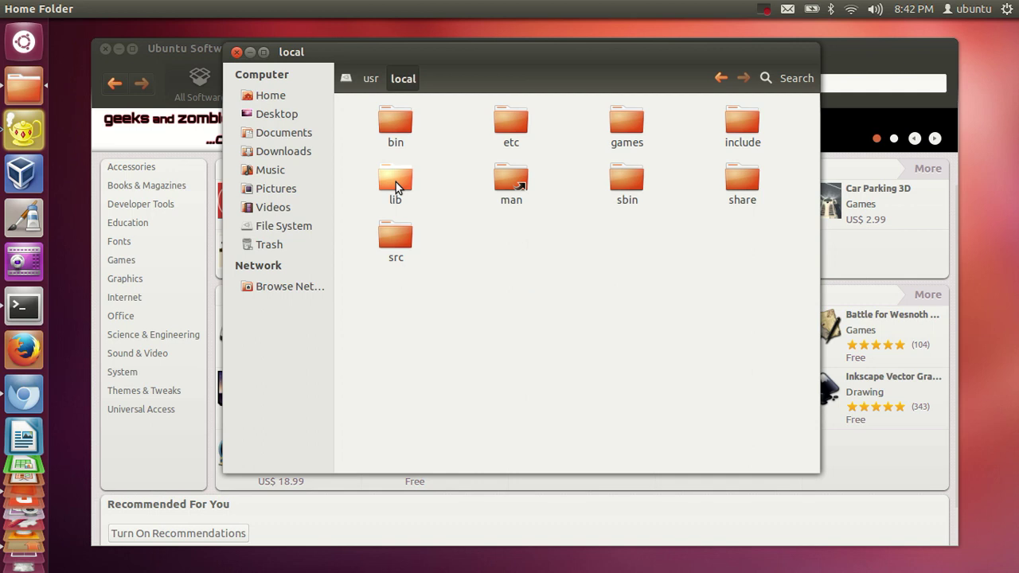
pyautogui.click(386, 119)
pyautogui.doubleClick(385, 127)
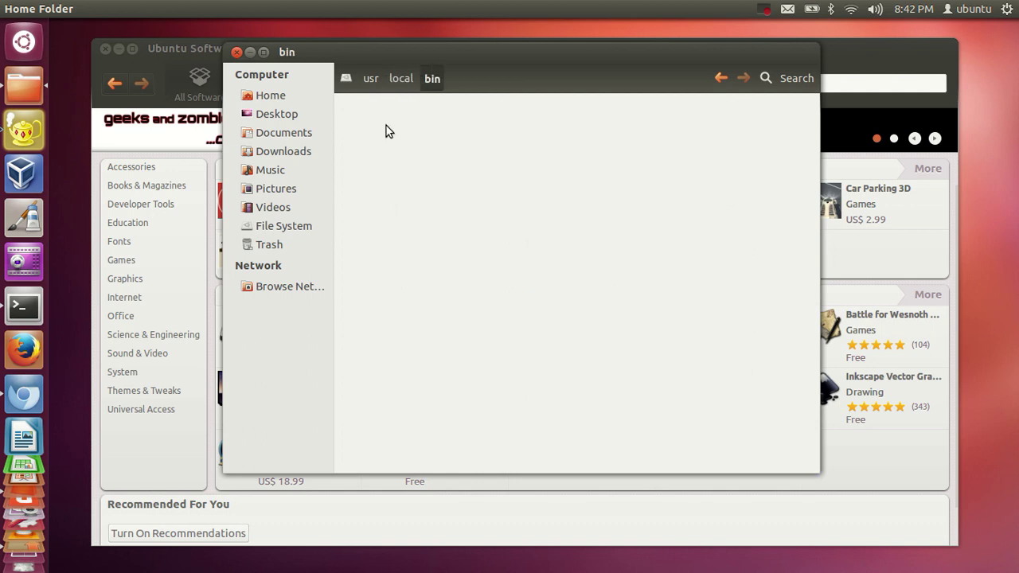
pyautogui.click(371, 78)
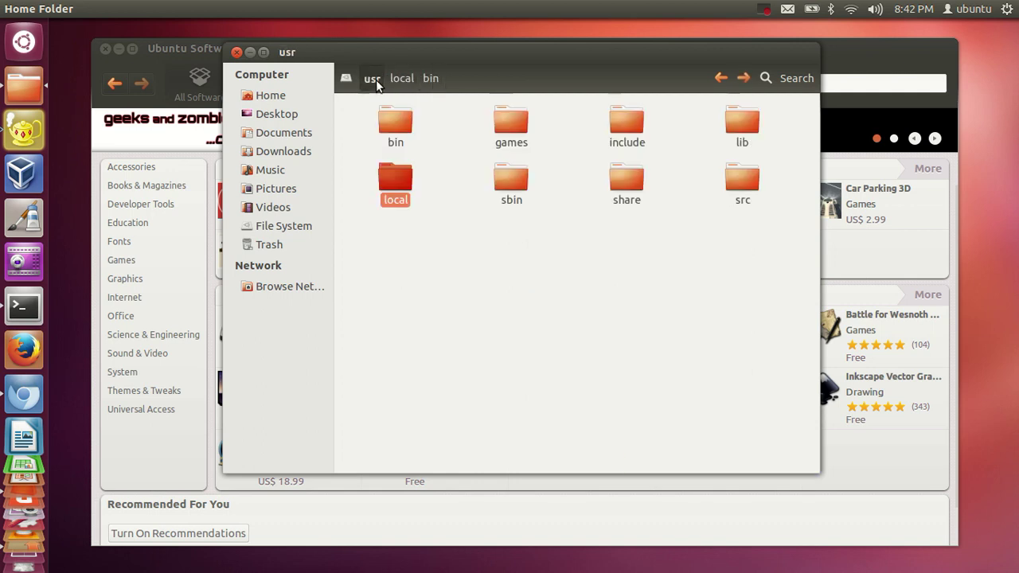
# Visit the Desktop, Music, Pictures and Videos folders, ending in the Trash
pyautogui.click(279, 116)
pyautogui.click(270, 170)
pyautogui.click(269, 188)
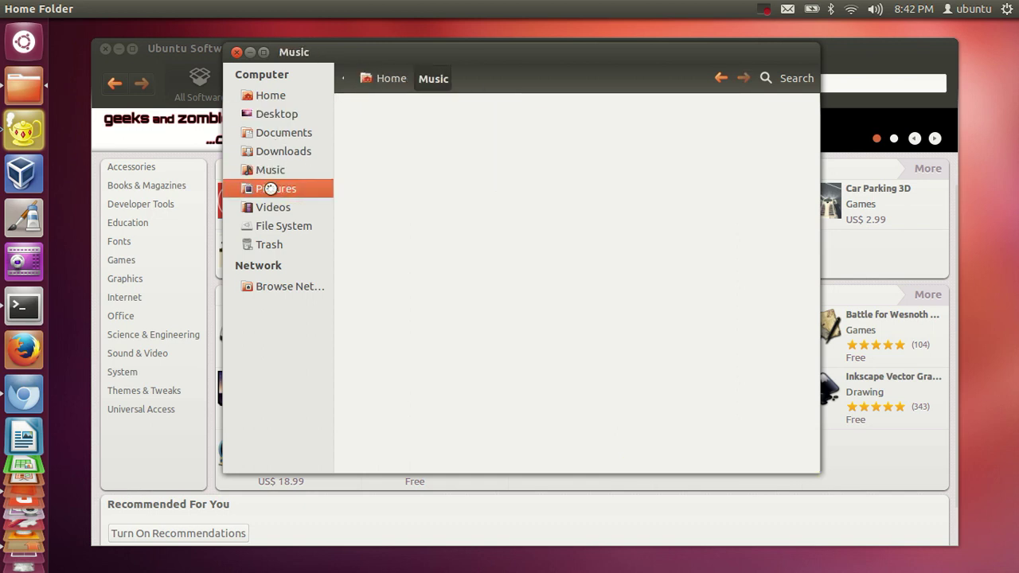
pyautogui.click(279, 205)
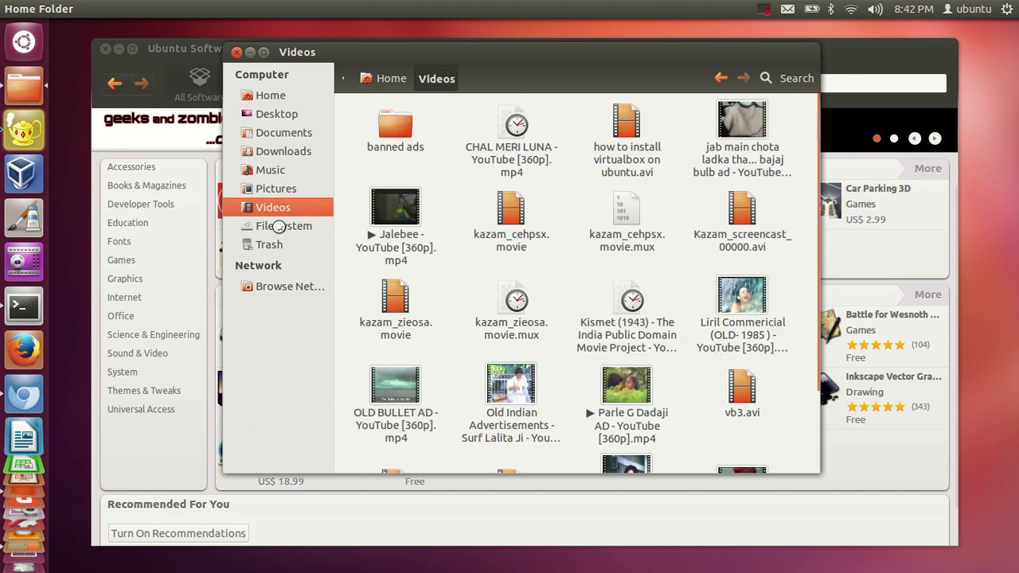
pyautogui.click(290, 244)
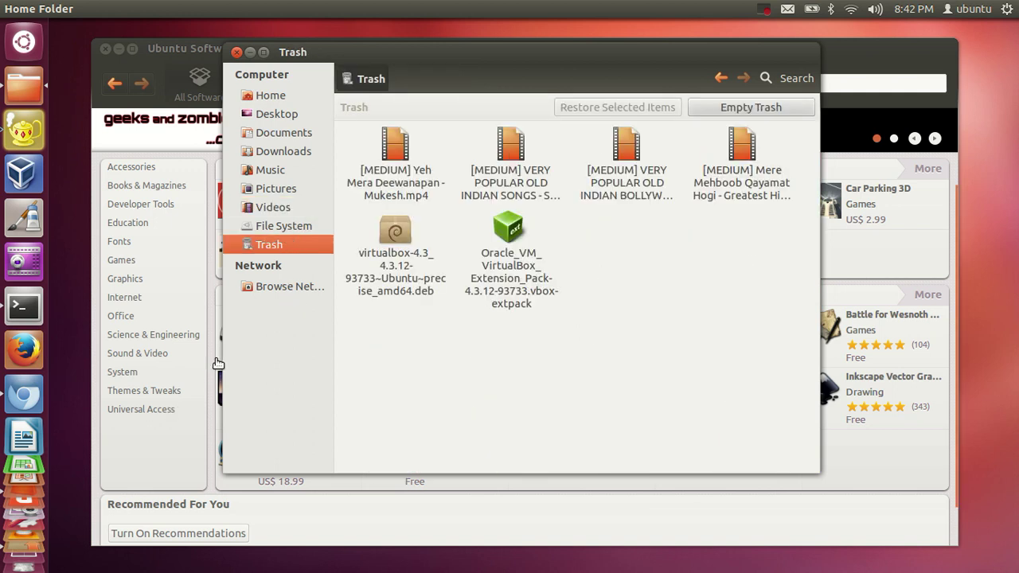
pyautogui.scroll(-3, 22, 550)
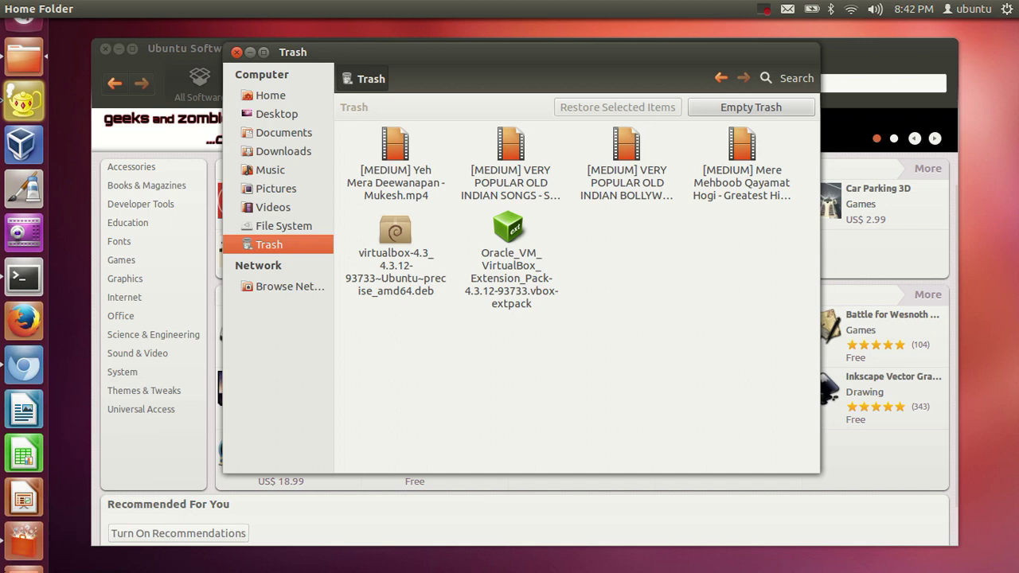
pyautogui.scroll(-4, 23, 550)
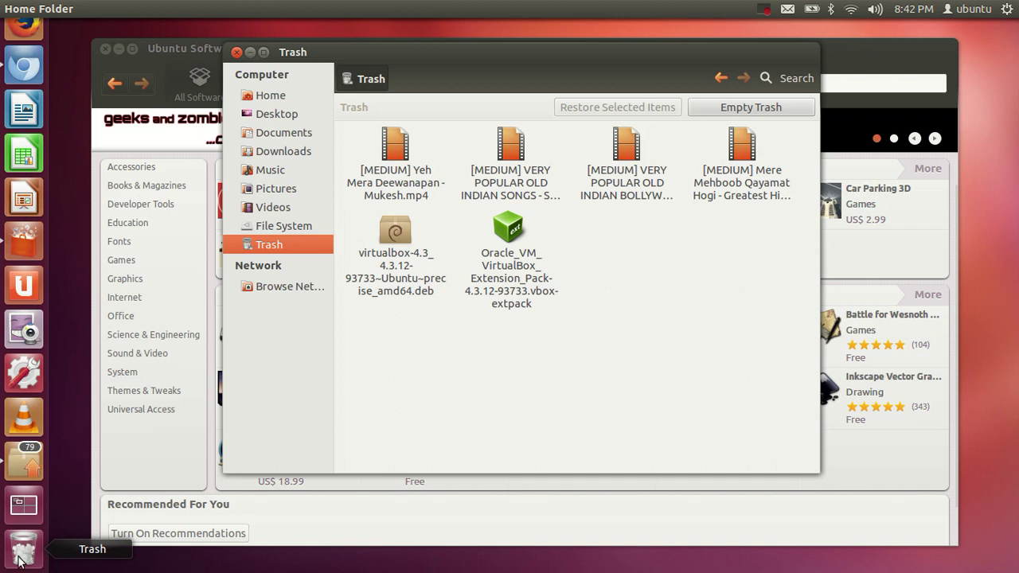
pyautogui.rightClick(21, 553)
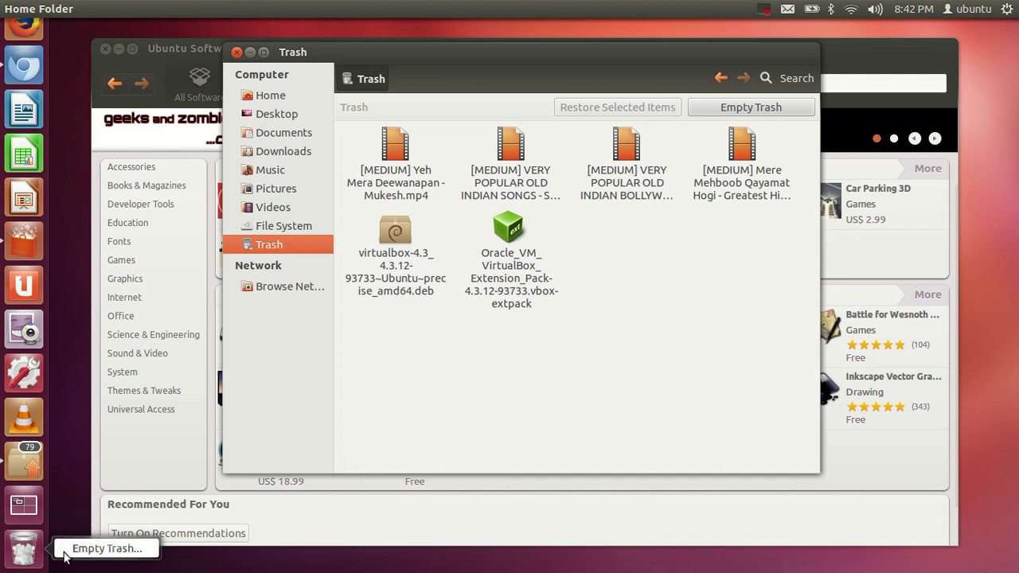
pyautogui.click(411, 405)
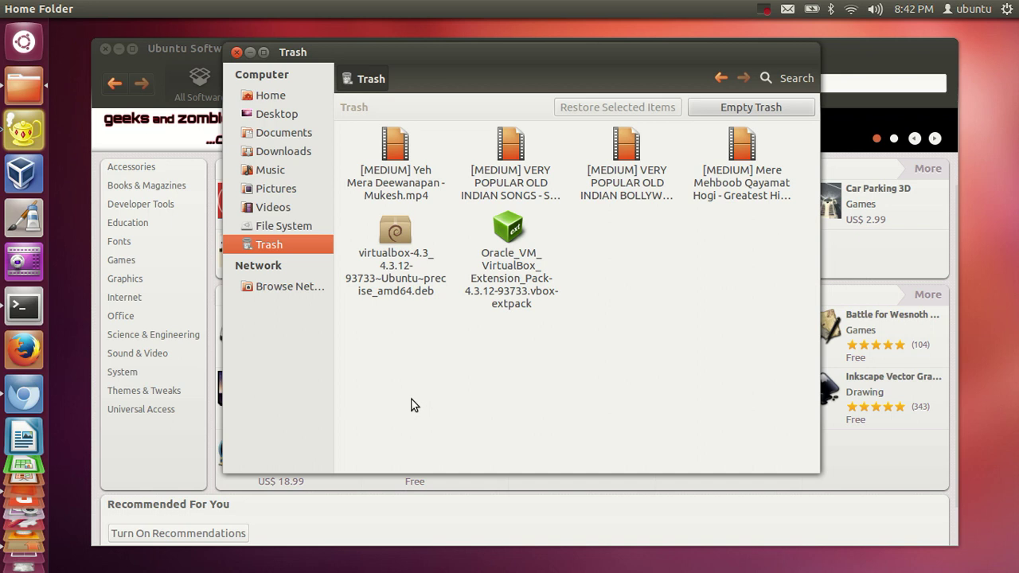